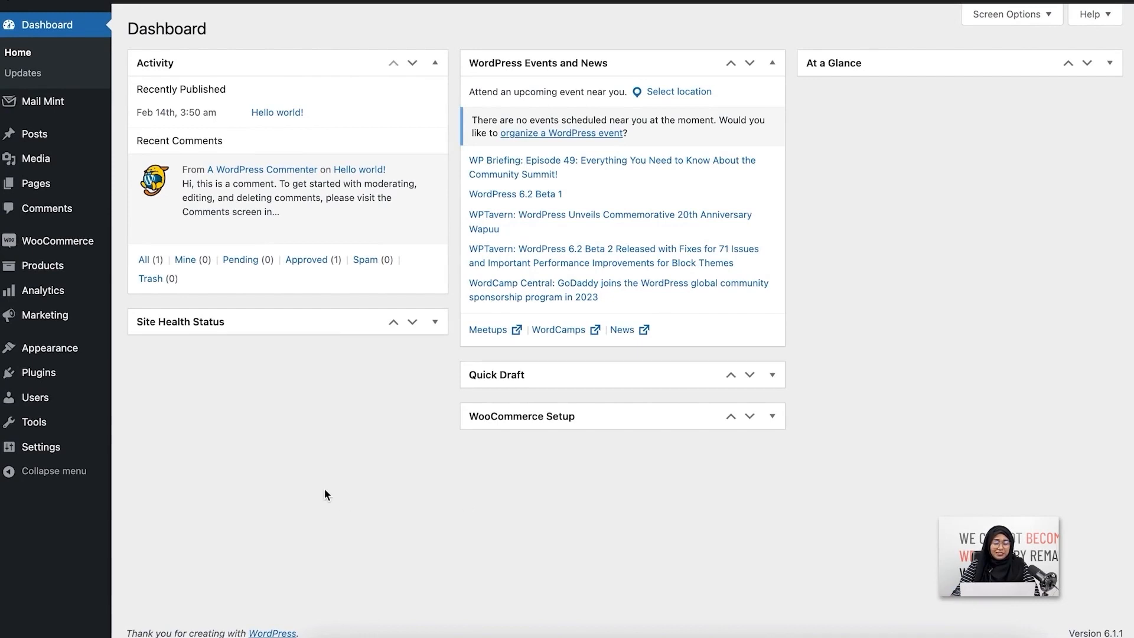
# Step: Start a new contact in Mail Mint and enter the contact's email address, first name and last name
pyautogui.moveTo(90, 106)
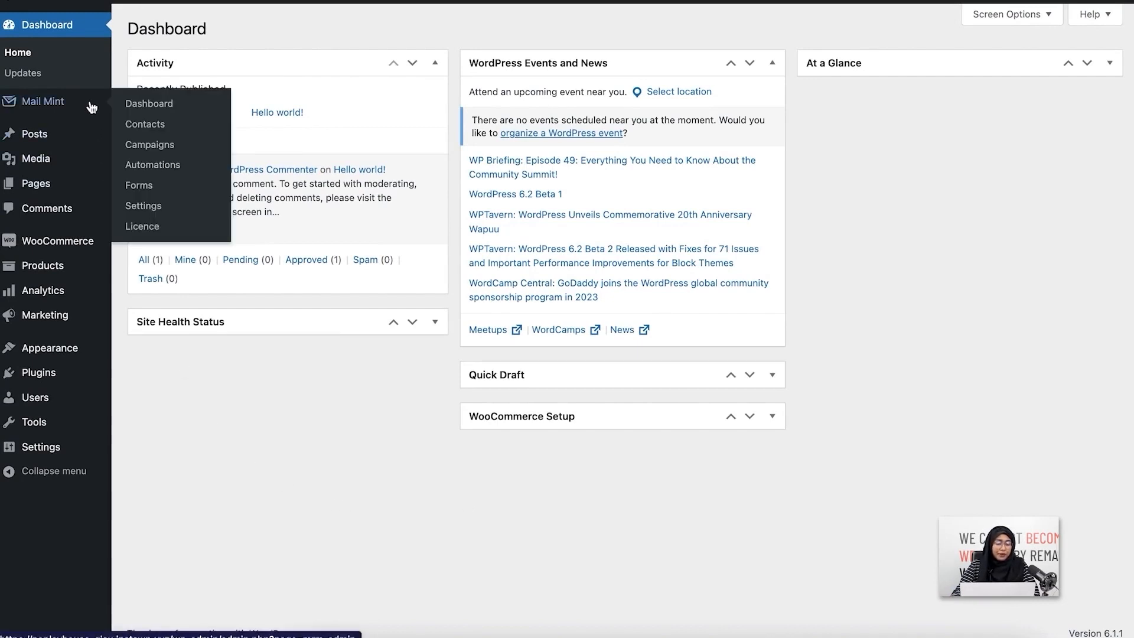
pyautogui.click(199, 124)
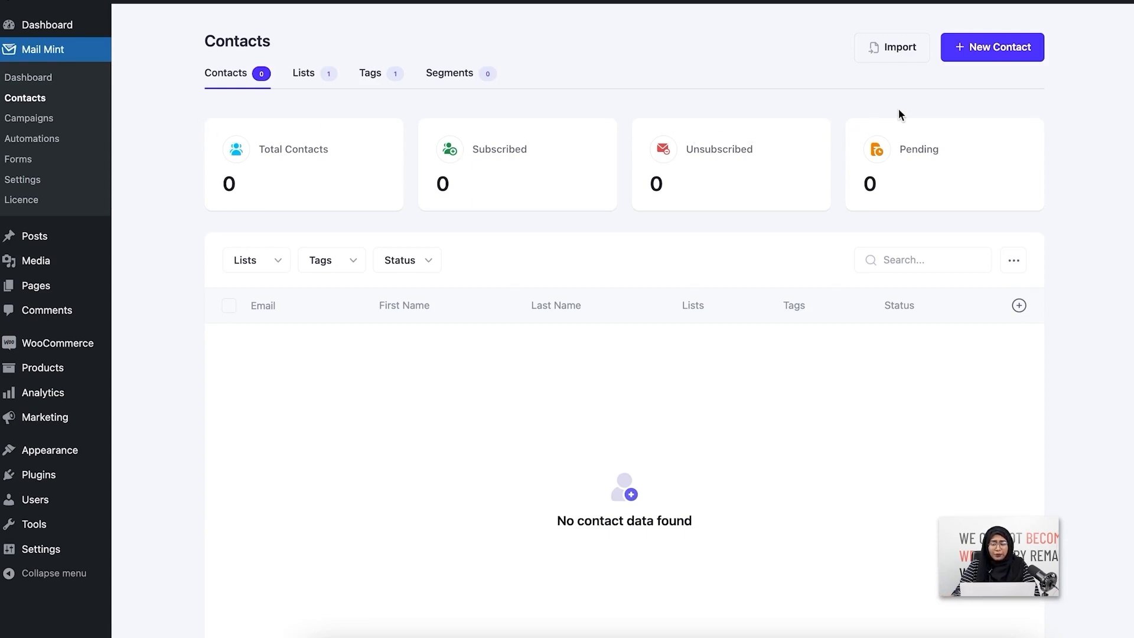
pyautogui.click(1014, 59)
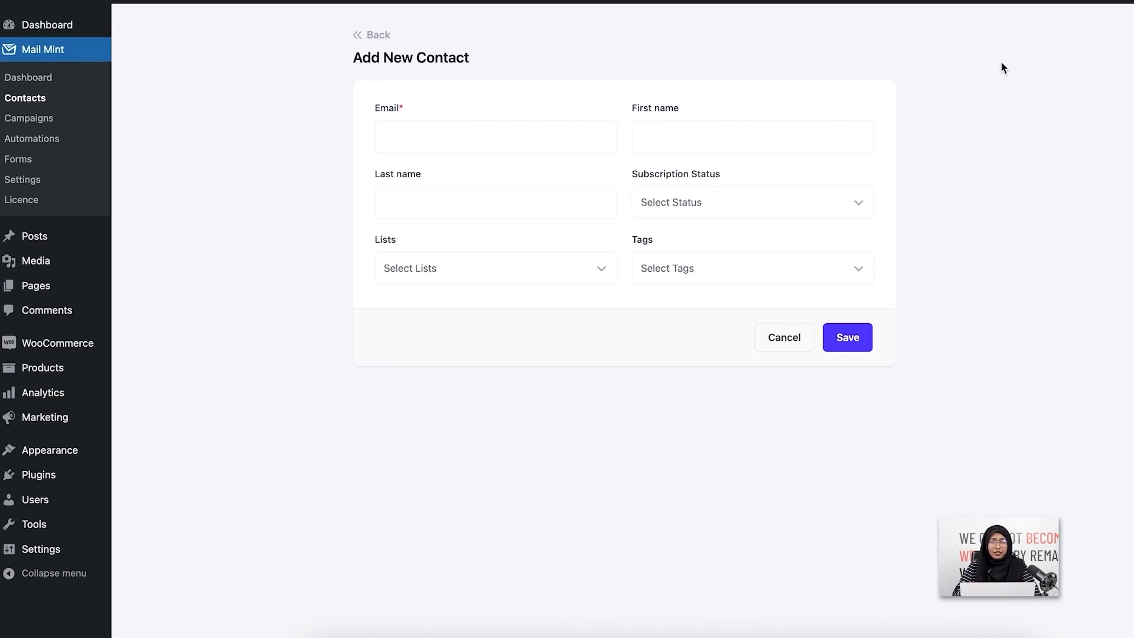
pyautogui.click(514, 137)
pyautogui.write('Jo')
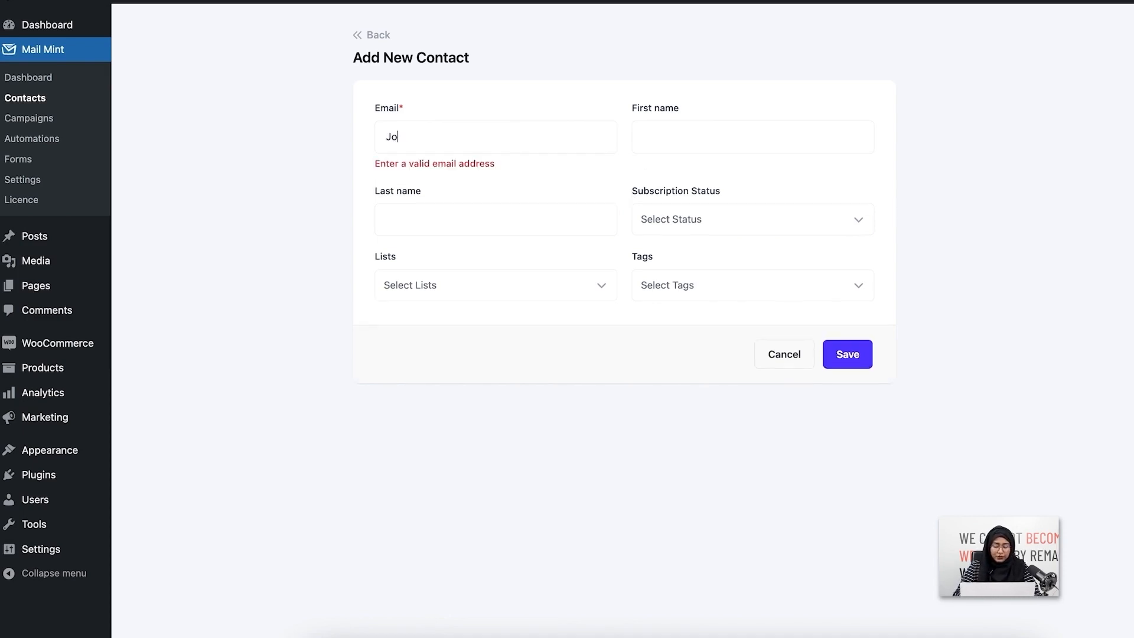
pyautogui.write('hn@doe.com')
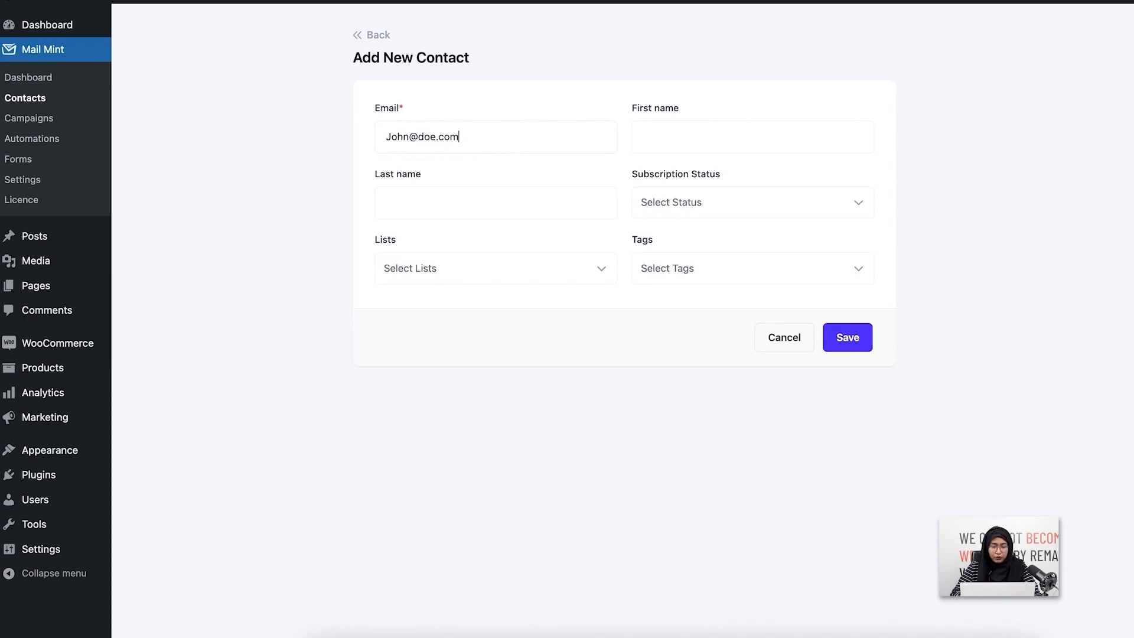
pyautogui.click(656, 137)
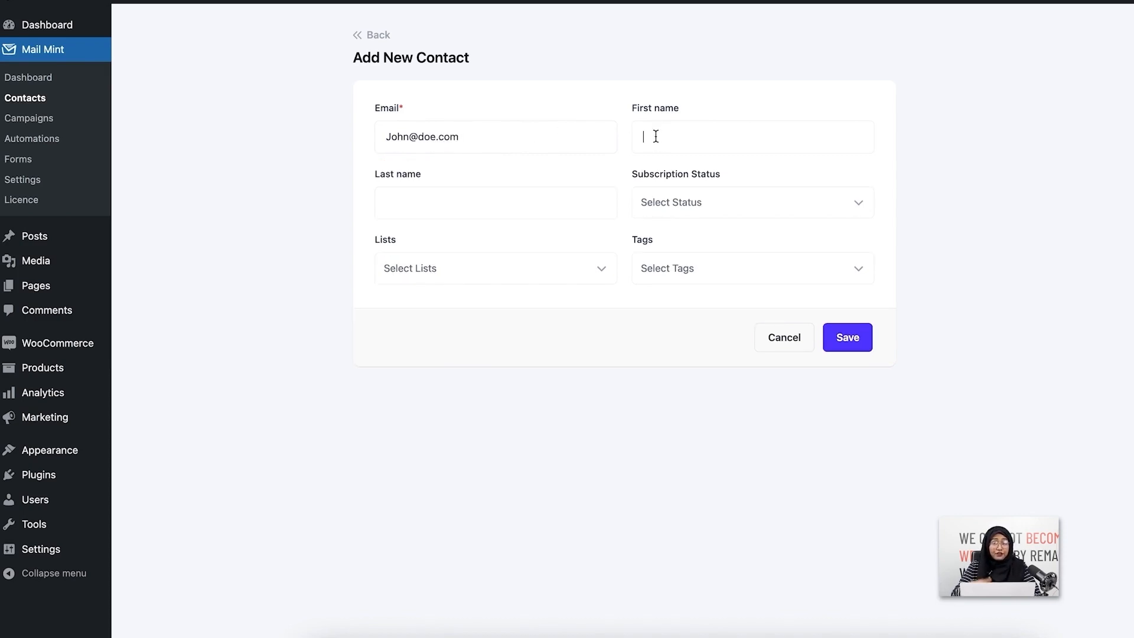
pyautogui.write('John')
pyautogui.click(469, 210)
pyautogui.write('Doe')
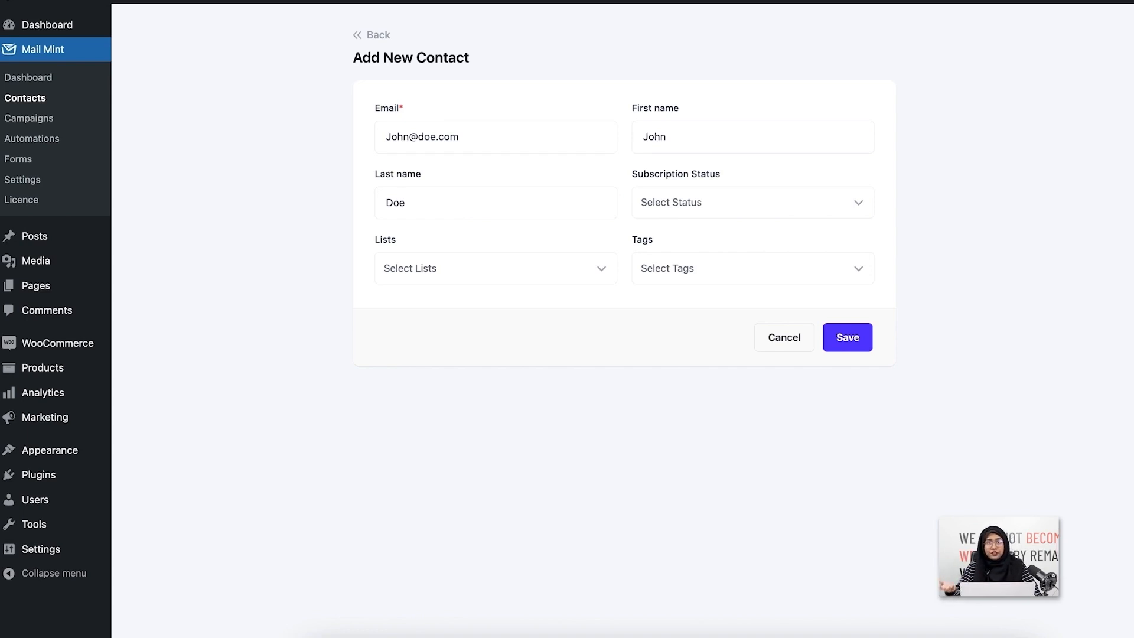
# Step: Try Pending, Subscribed and Unsubscribed in turn as the new contact's subscription status
pyautogui.click(785, 221)
pyautogui.click(739, 245)
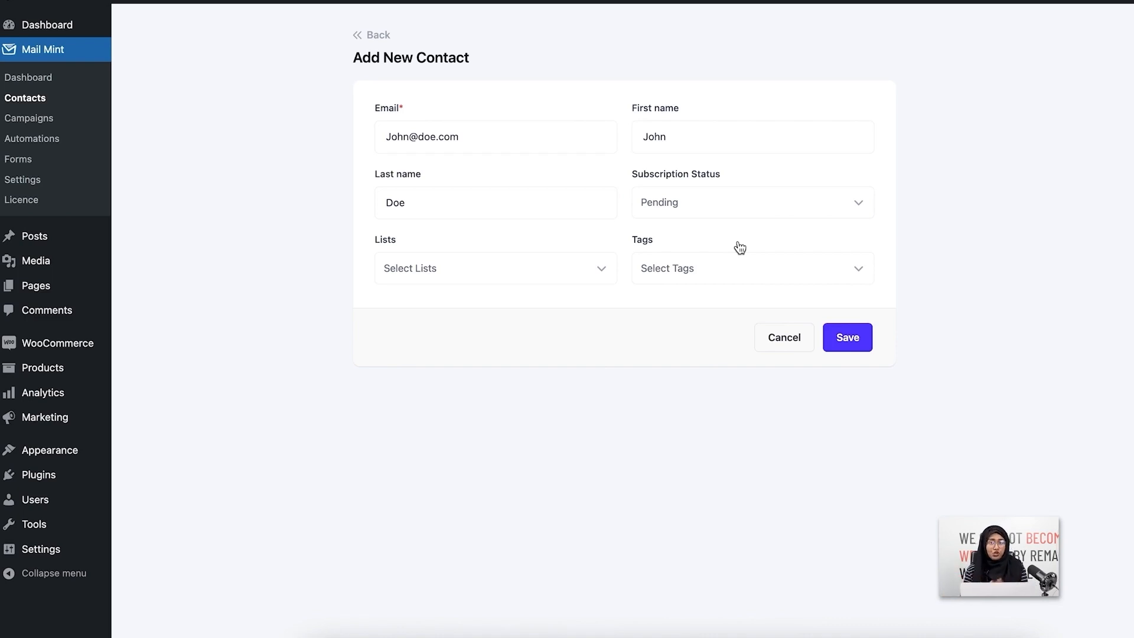
pyautogui.click(742, 203)
pyautogui.click(724, 271)
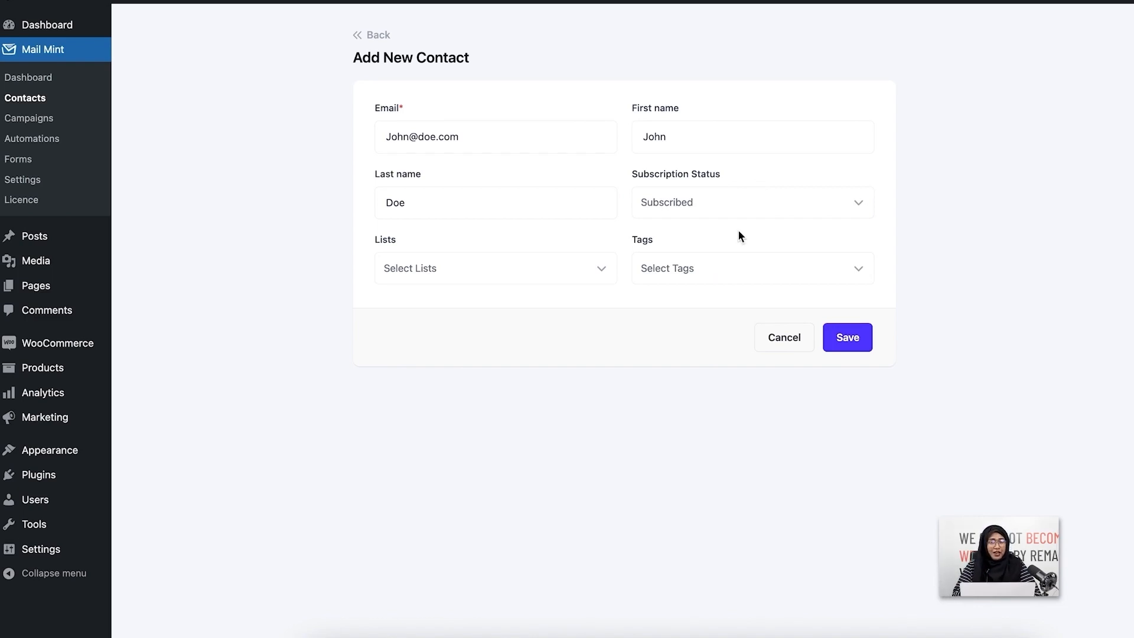
pyautogui.click(732, 208)
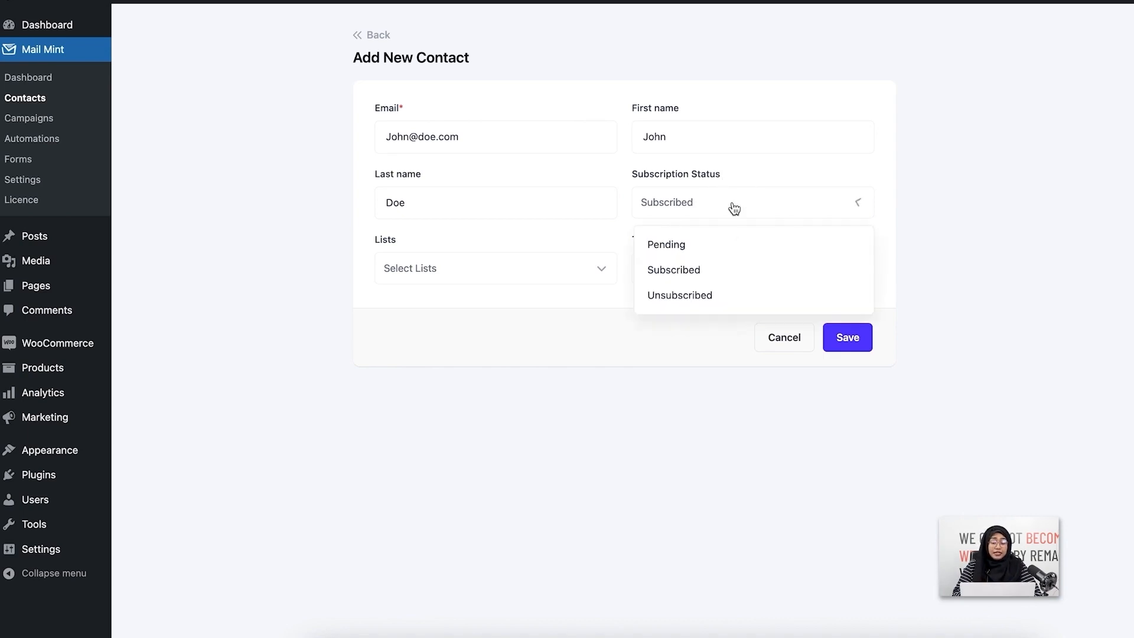
pyautogui.click(731, 289)
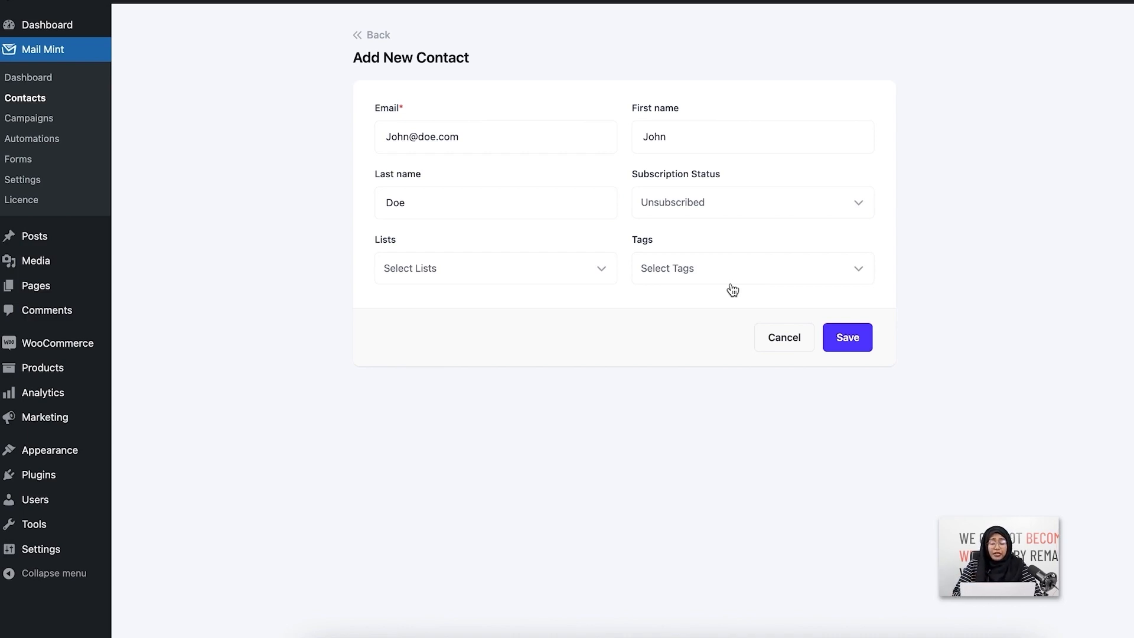
# Step: Set the contact's subscription status to Subscribed and add the contact to the Lead Generation list
pyautogui.click(732, 204)
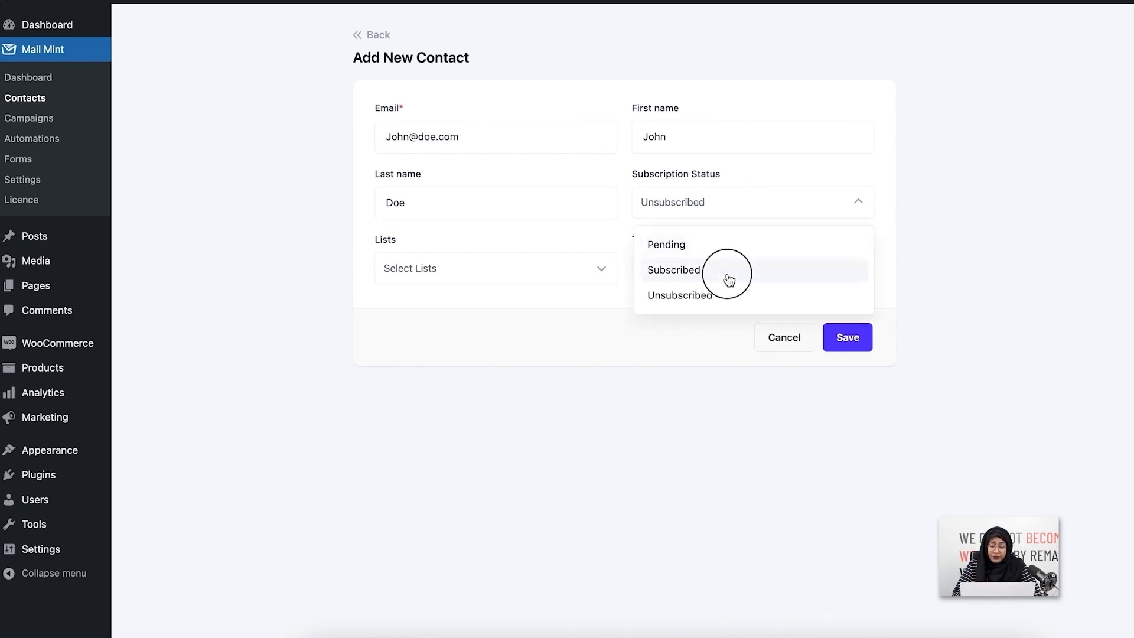
pyautogui.click(730, 280)
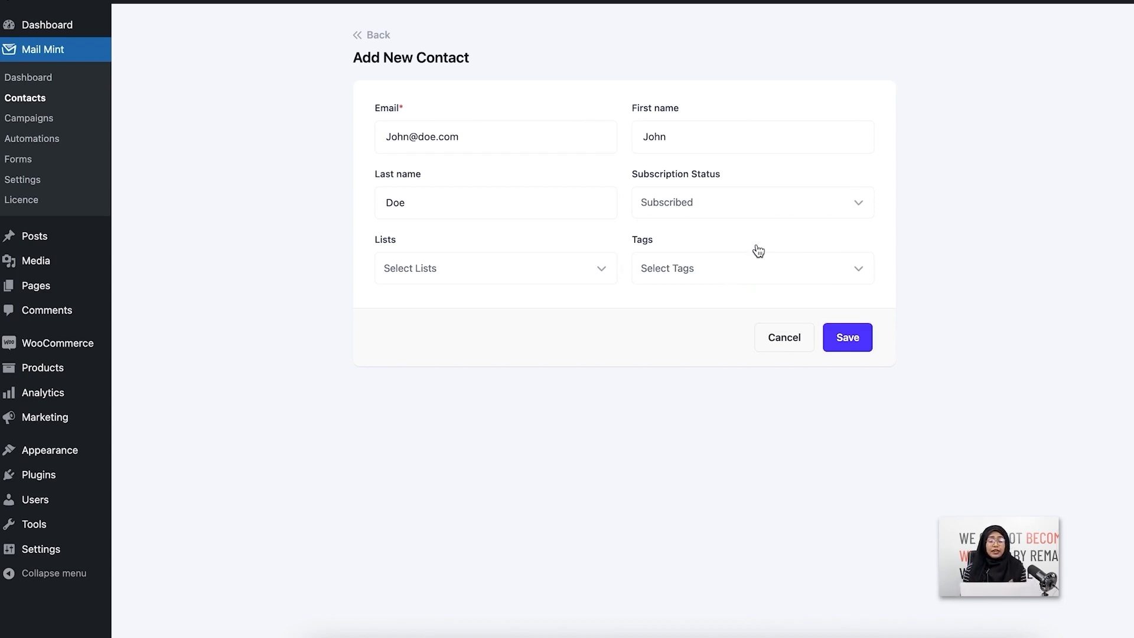
pyautogui.click(589, 271)
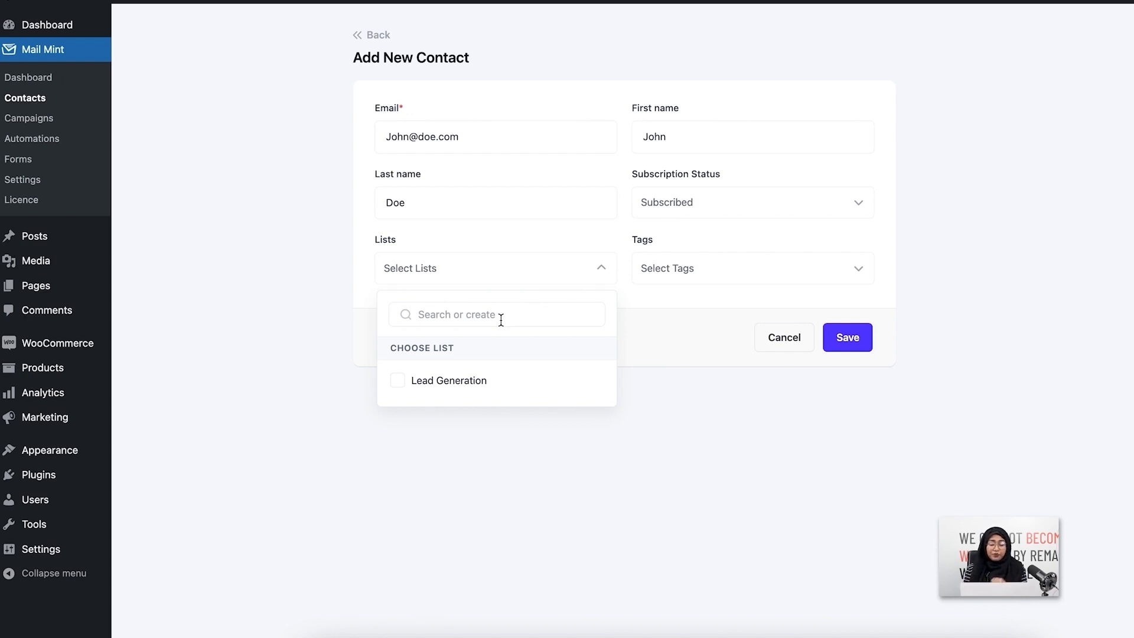
pyautogui.click(448, 391)
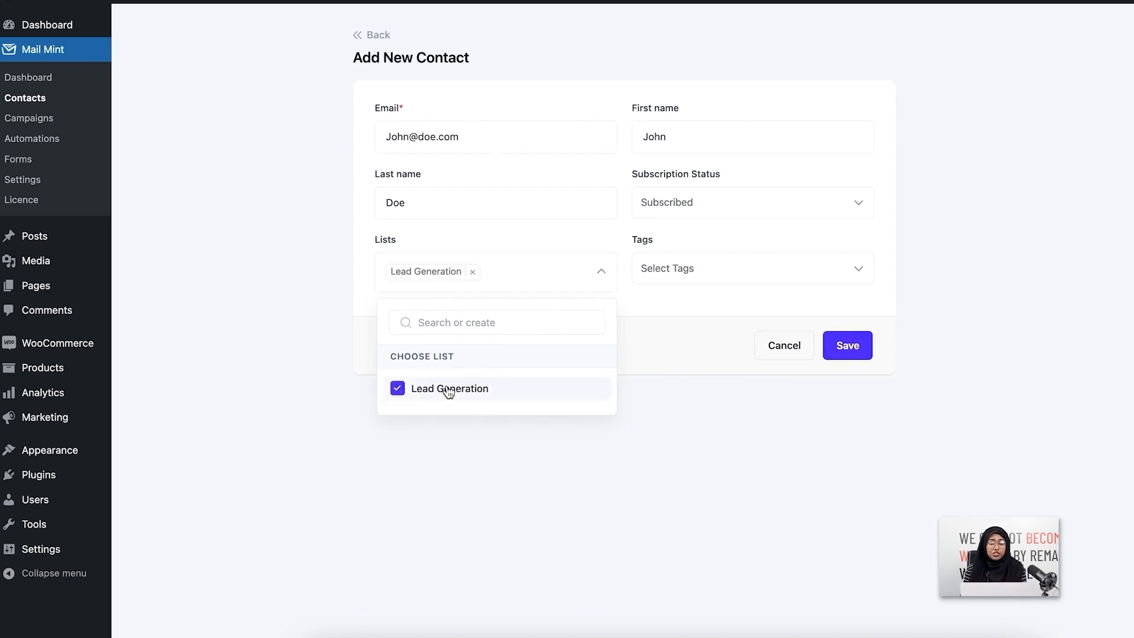
pyautogui.click(610, 275)
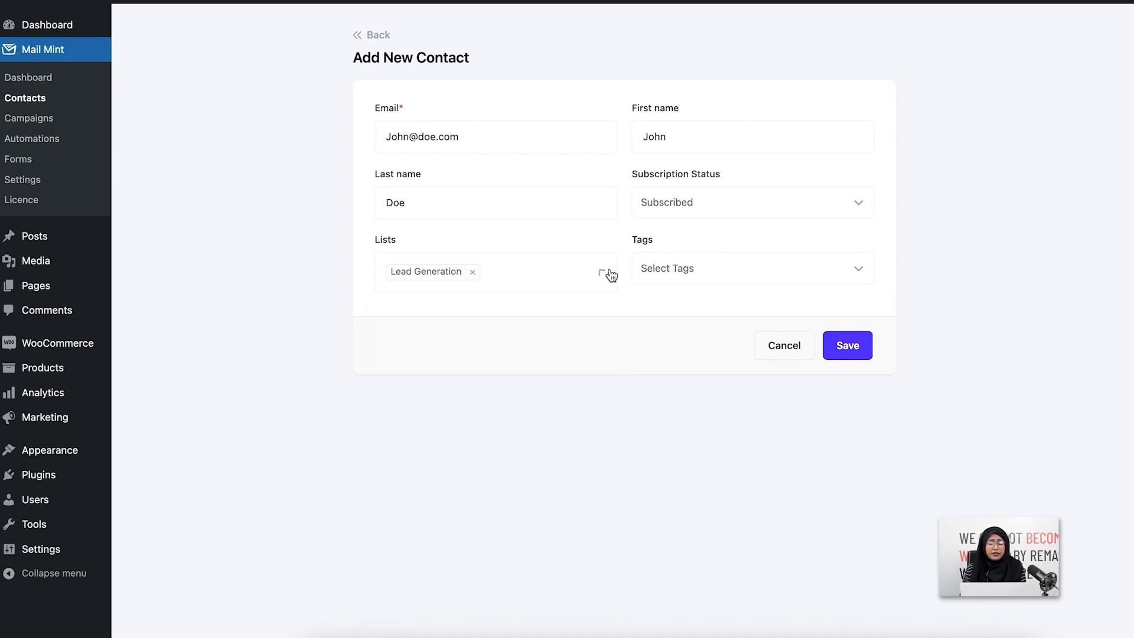
# Step: Assign the existing Opt-In Submitted tag to the new contact
pyautogui.click(806, 273)
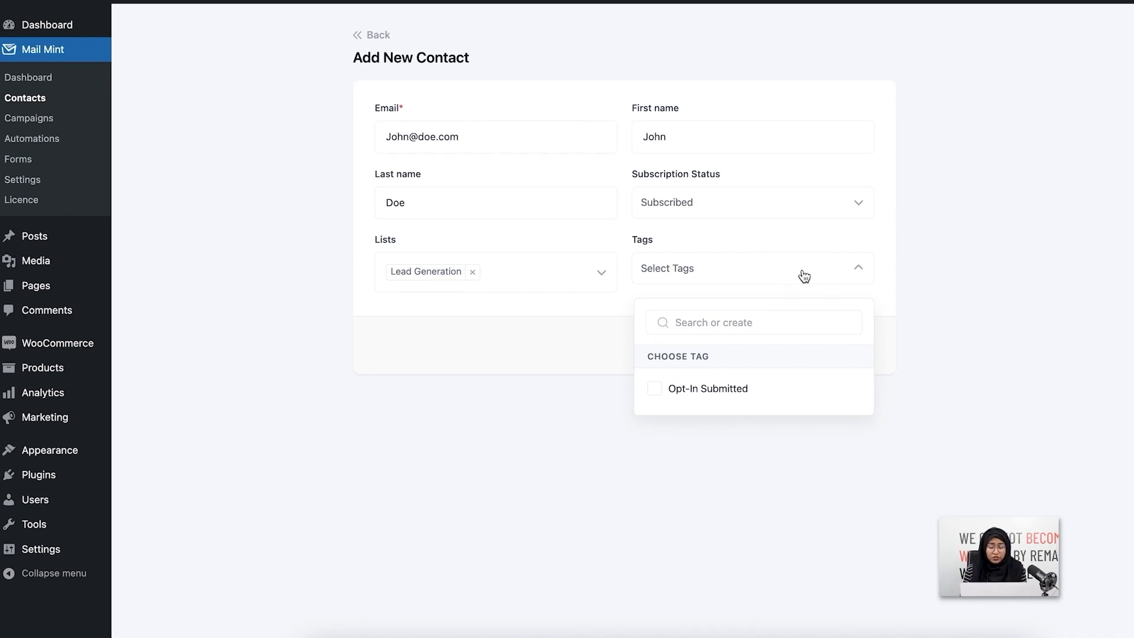
pyautogui.click(766, 395)
pyautogui.click(757, 395)
pyautogui.click(772, 271)
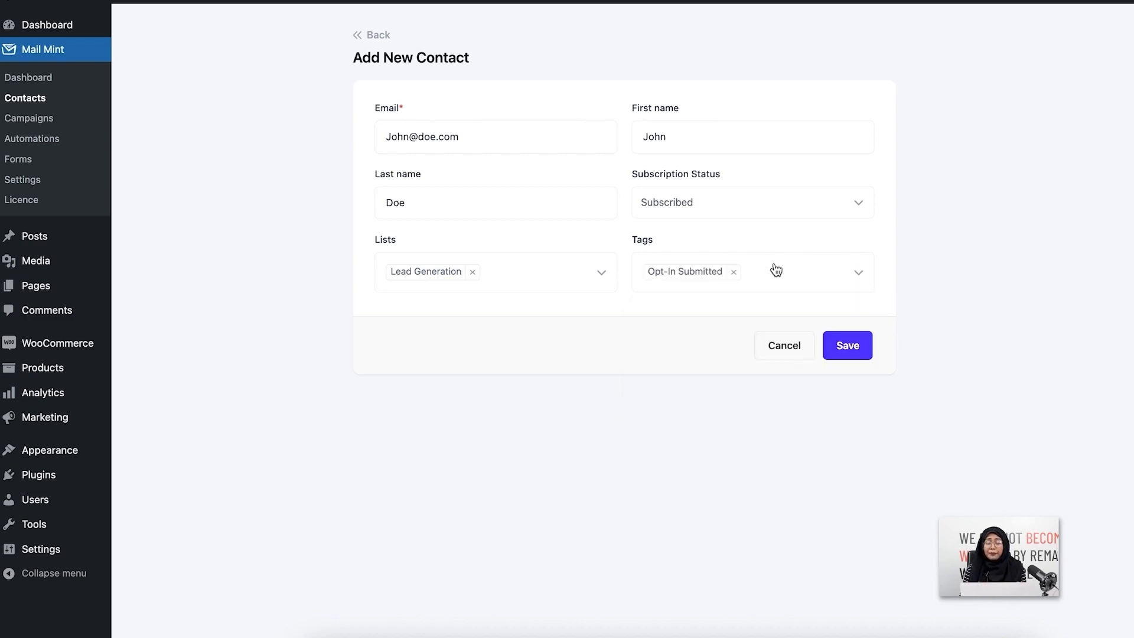
# Step: Create and assign a new tag named New Lead, and save the contact
pyautogui.click(776, 270)
pyautogui.write('N')
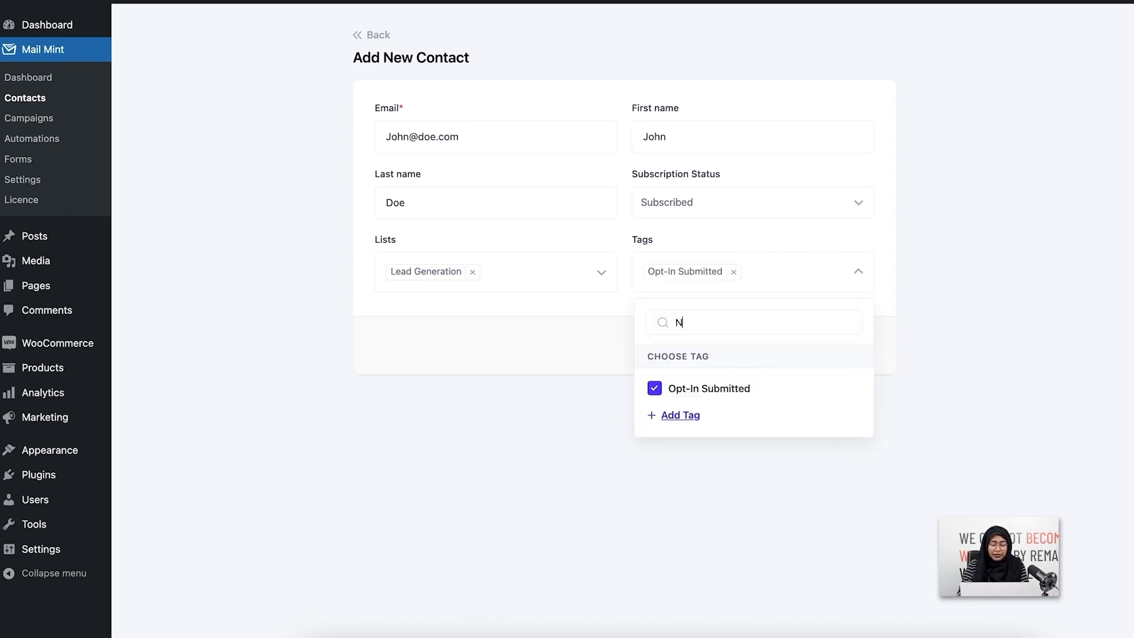
pyautogui.write('ew Lead')
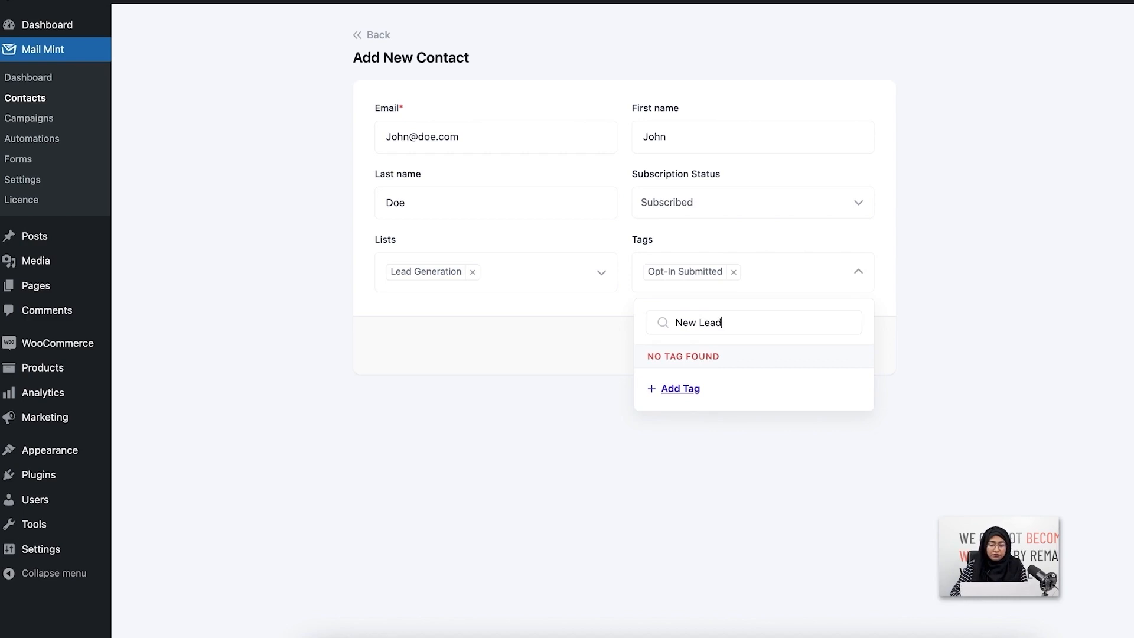
pyautogui.click(684, 387)
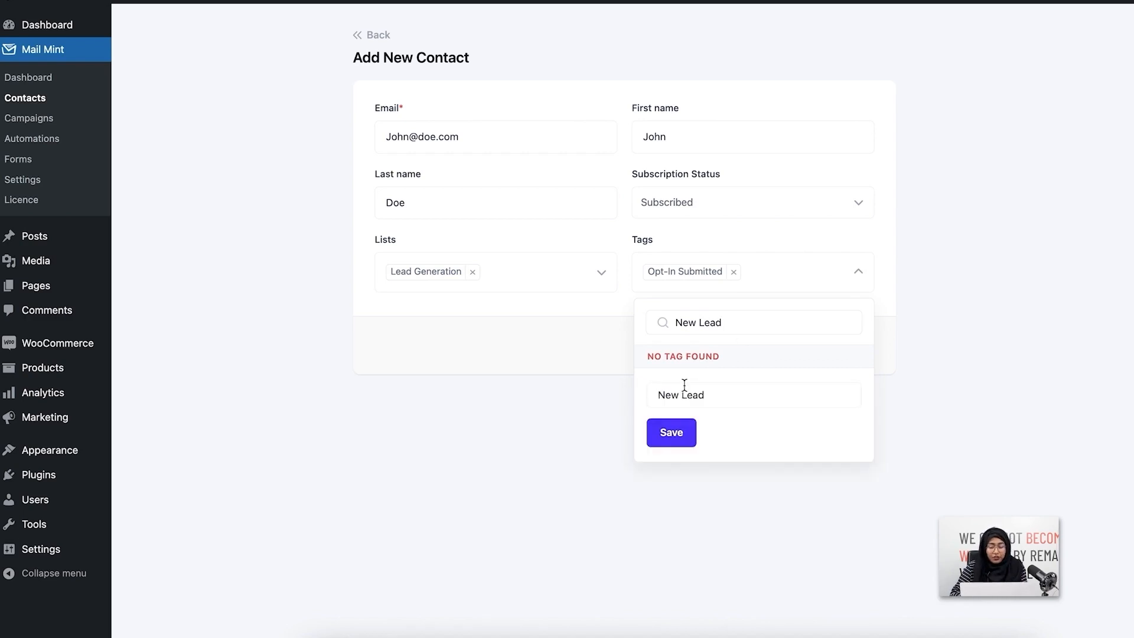
pyautogui.click(676, 424)
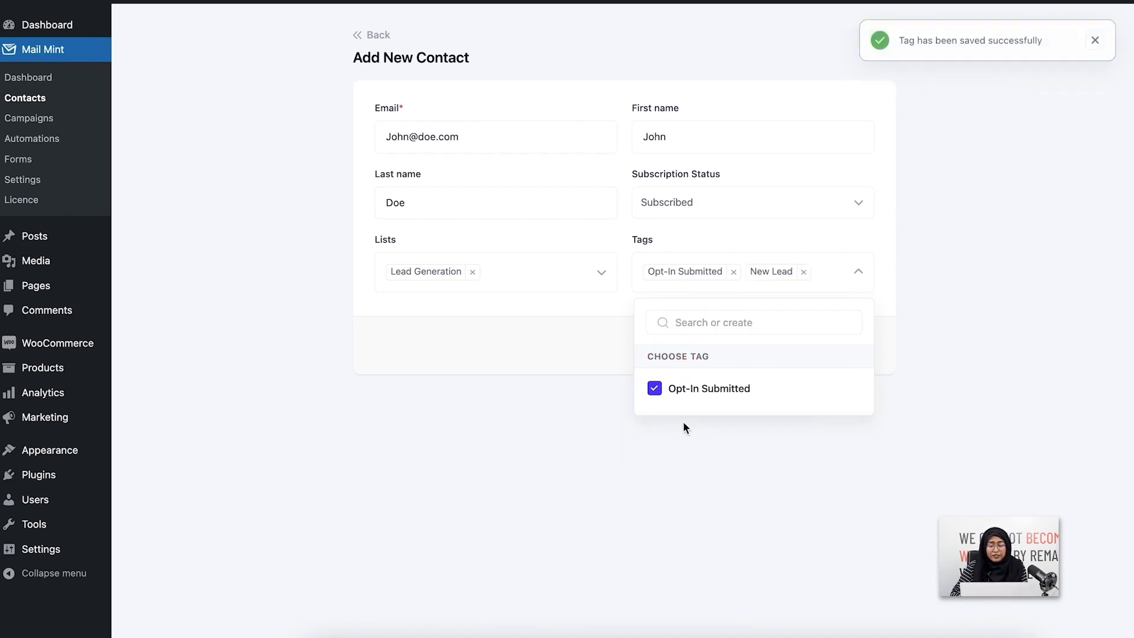
pyautogui.click(866, 270)
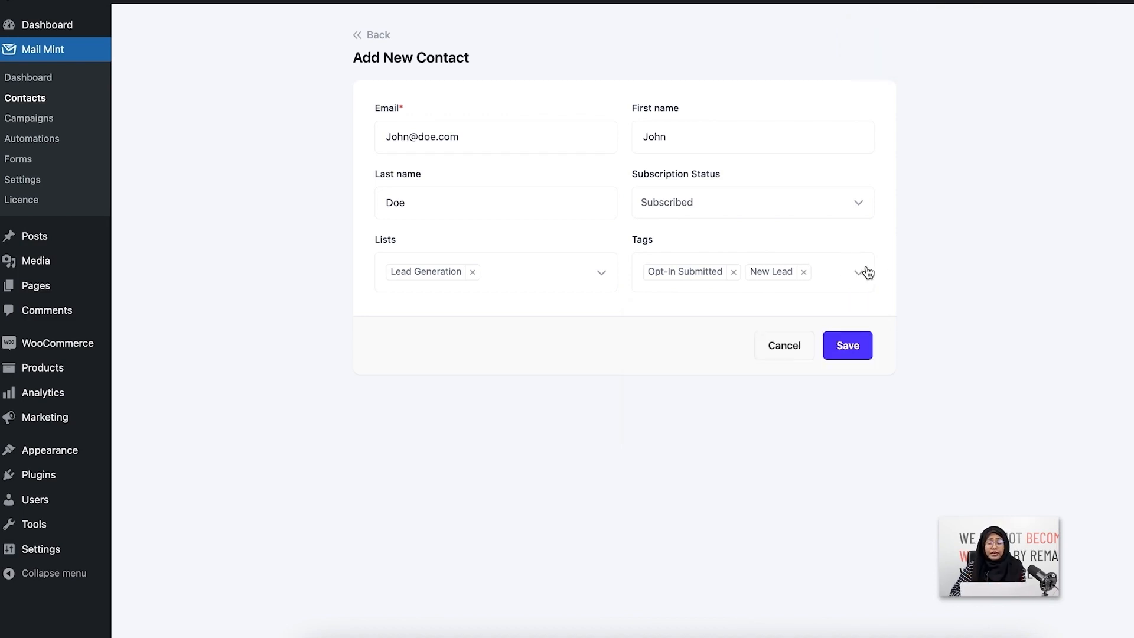
pyautogui.click(863, 356)
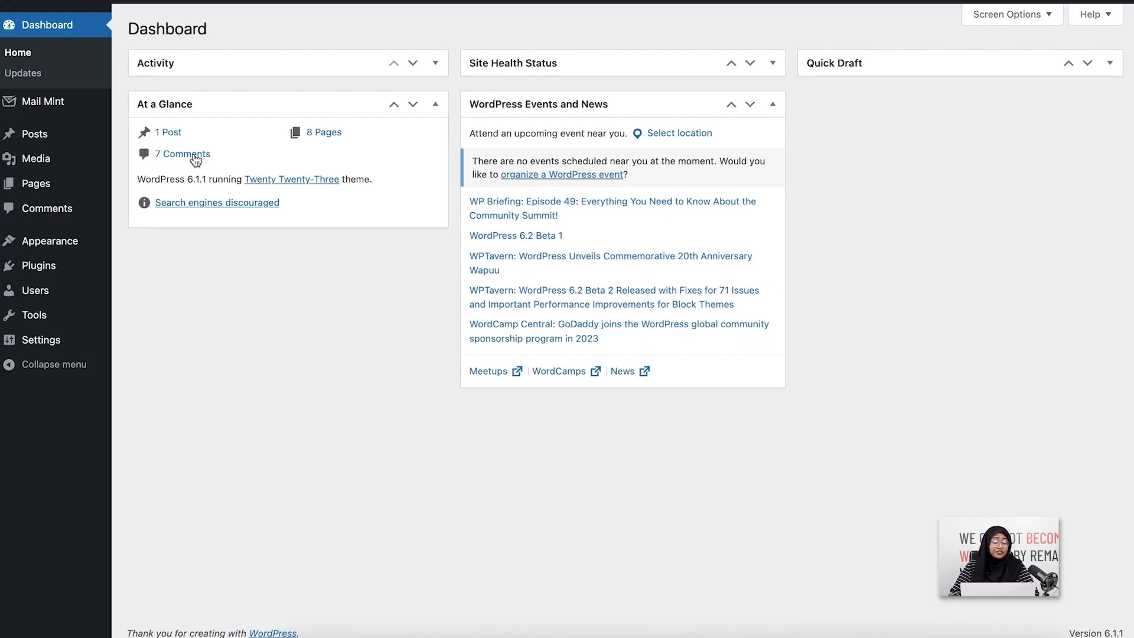
# Step: Start a contact import in Mail Mint and upload the file Contacts.csv
pyautogui.moveTo(78, 109)
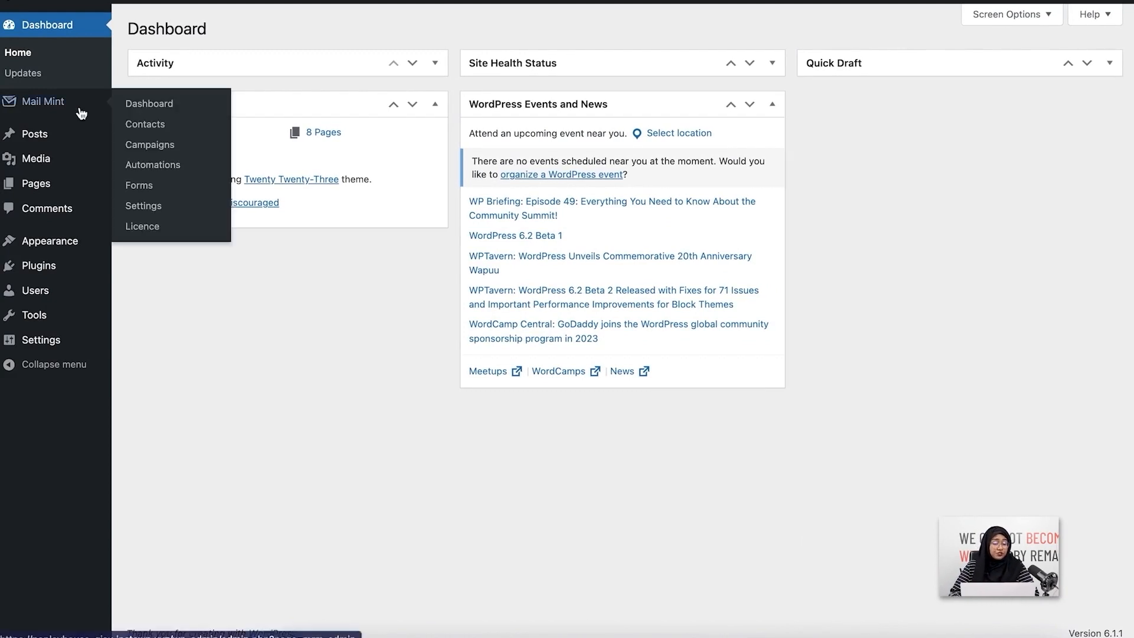
pyautogui.click(187, 130)
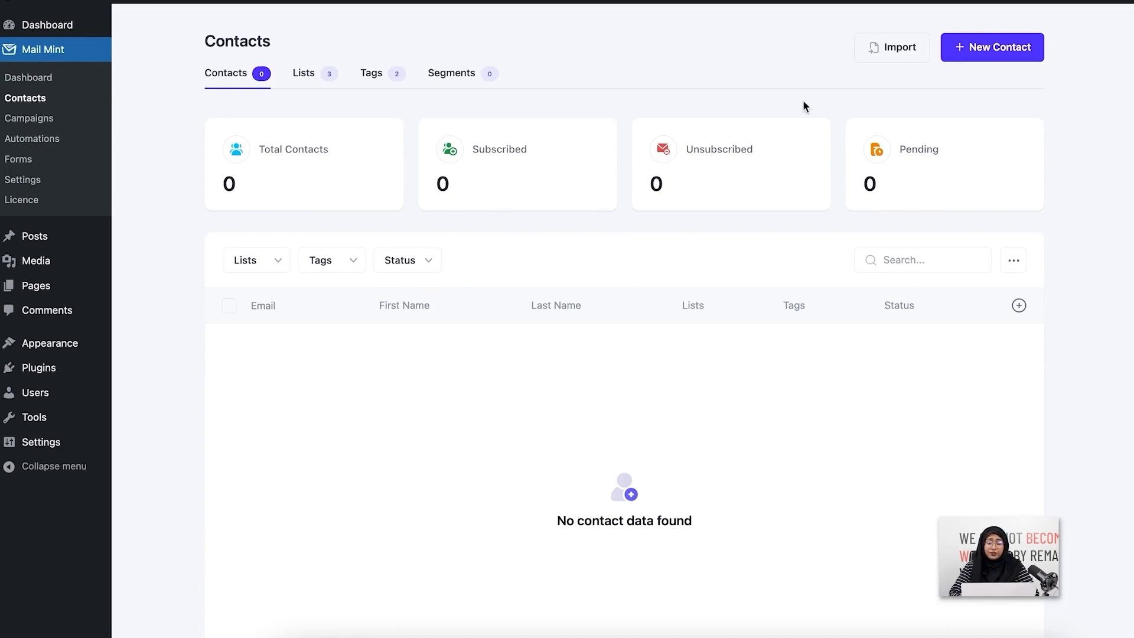
pyautogui.click(897, 59)
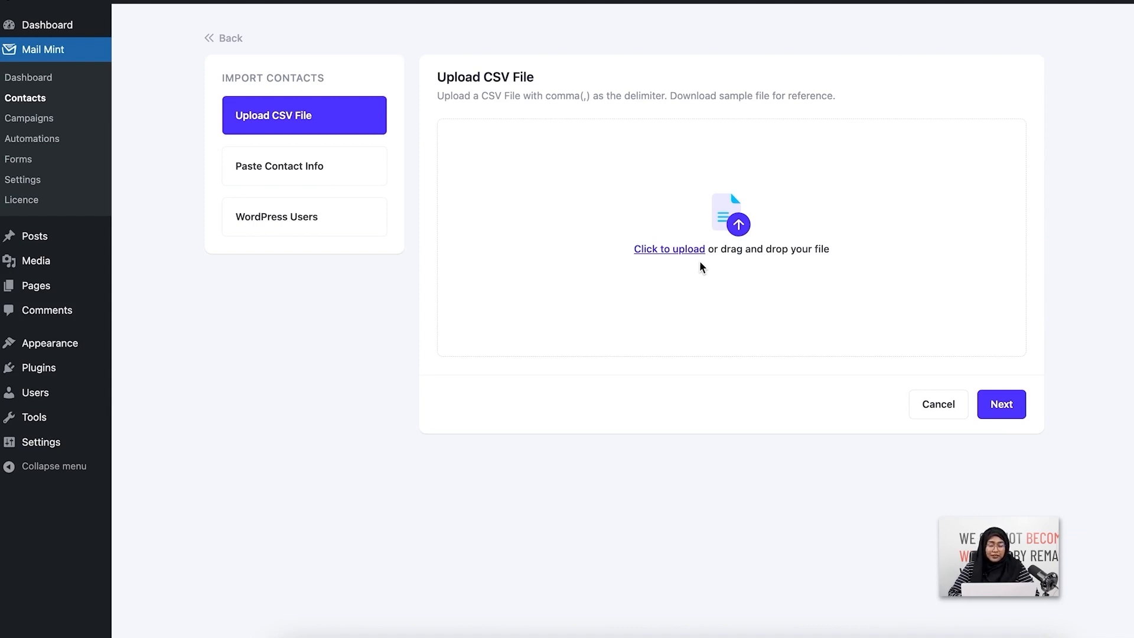
pyautogui.click(679, 249)
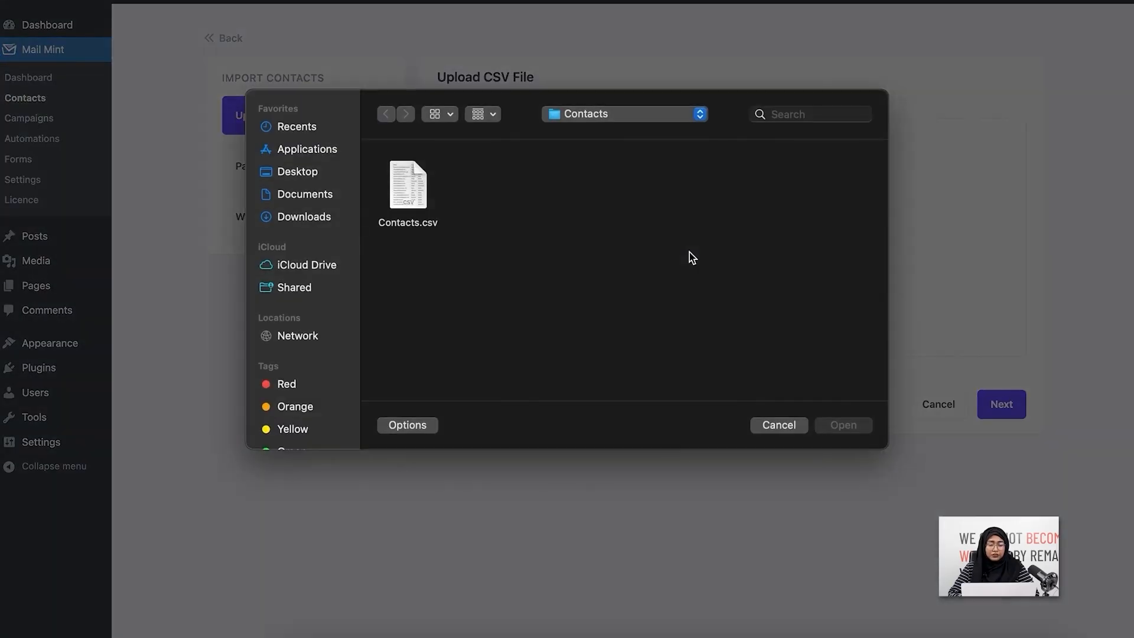
pyautogui.click(407, 183)
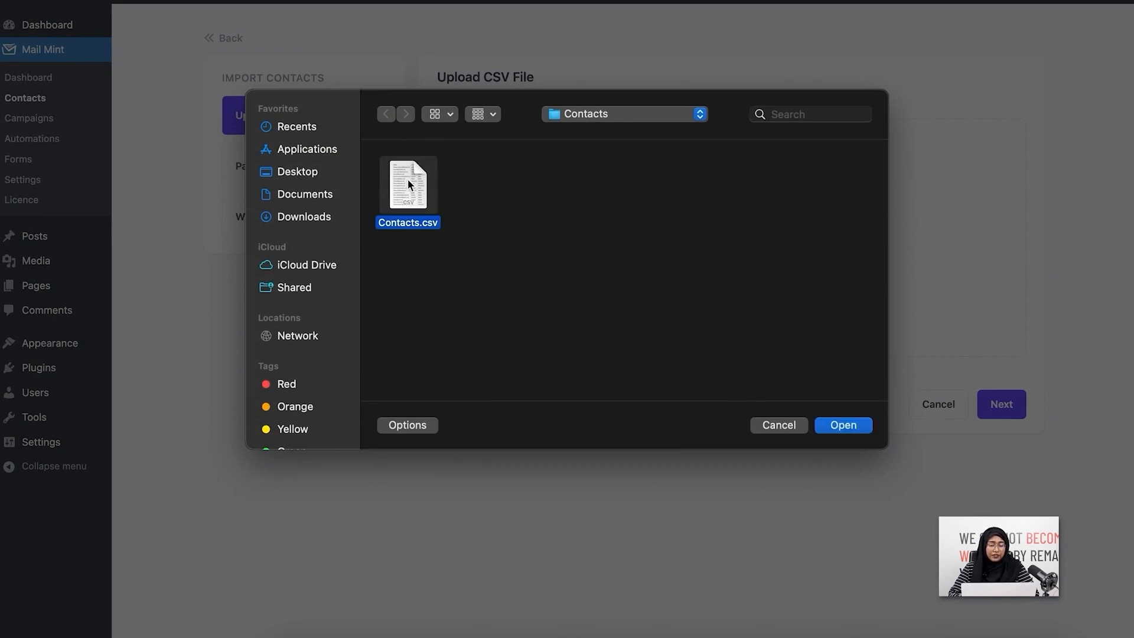
pyautogui.click(852, 425)
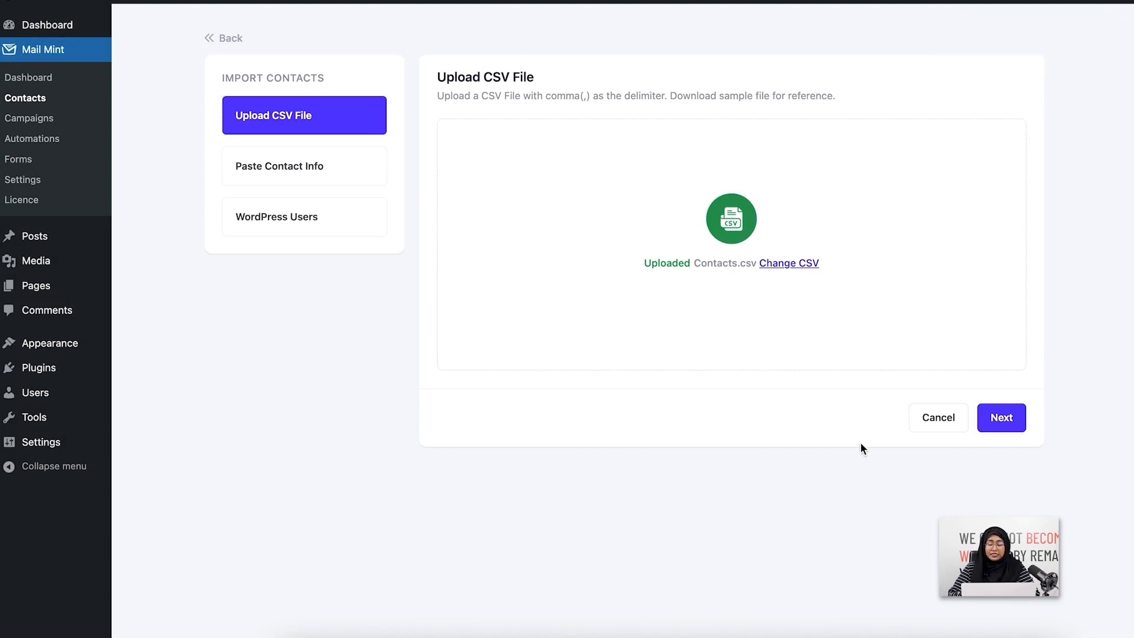
# Step: Proceed to the field mapping and map the CSV's First Name header to the First Name contact field
pyautogui.click(1013, 429)
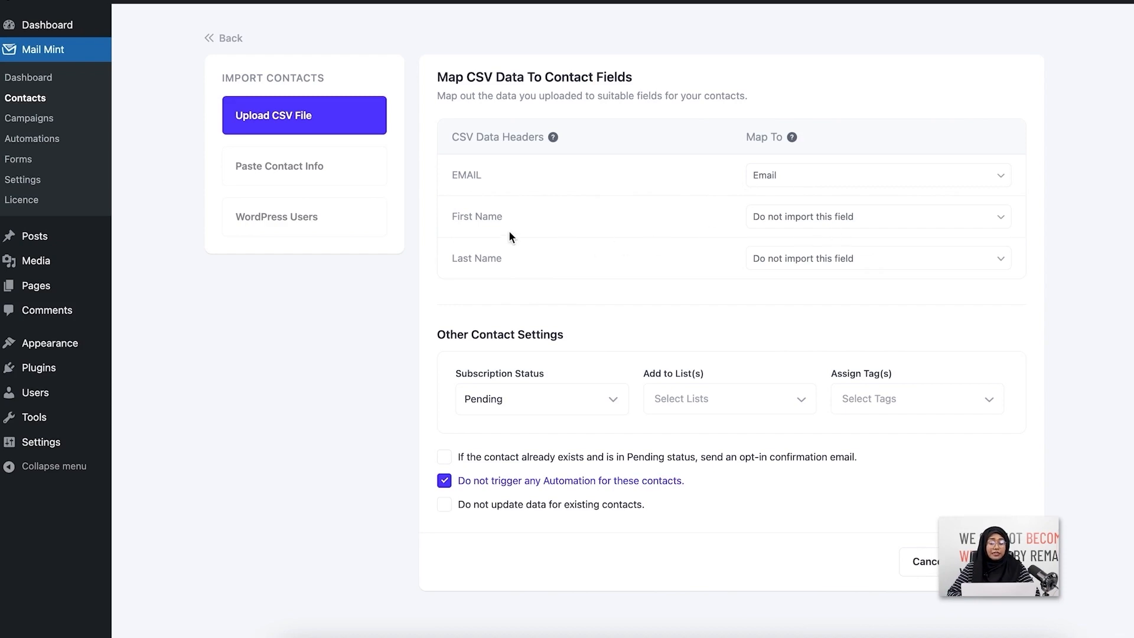
pyautogui.click(947, 229)
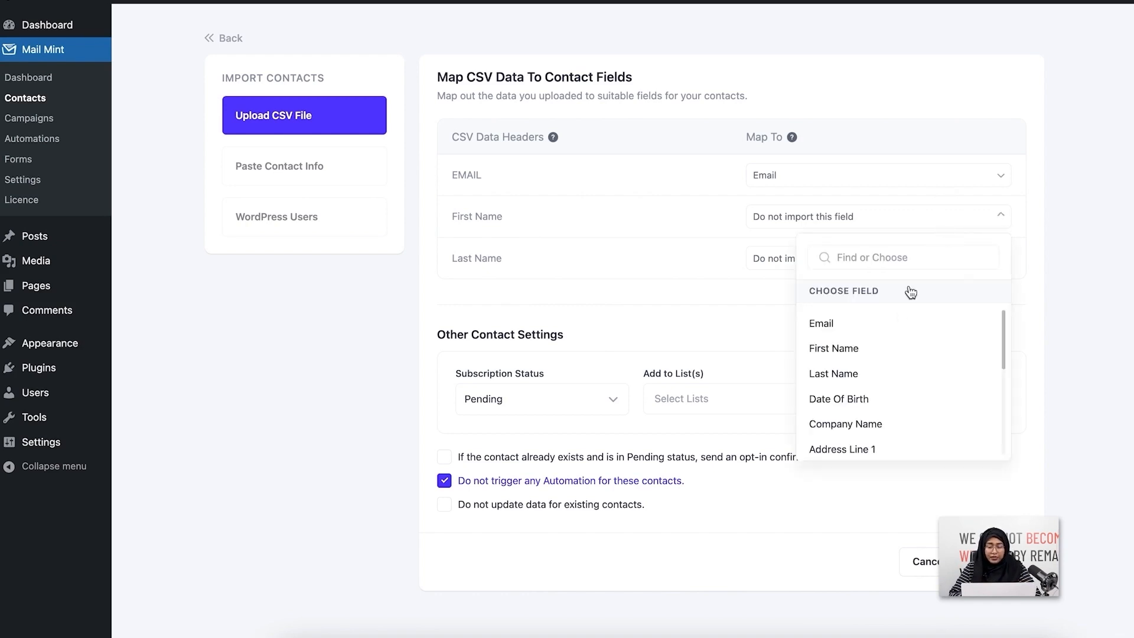
pyautogui.click(884, 353)
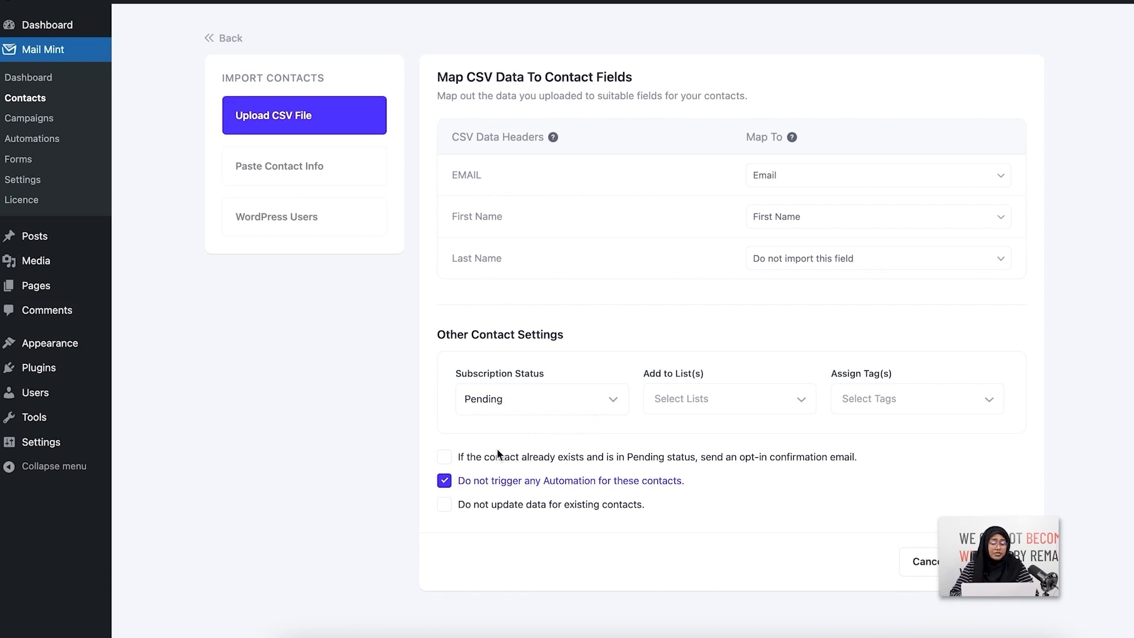
# Step: Turn the opt-in confirmation email for existing pending contacts on and back off
pyautogui.click(449, 459)
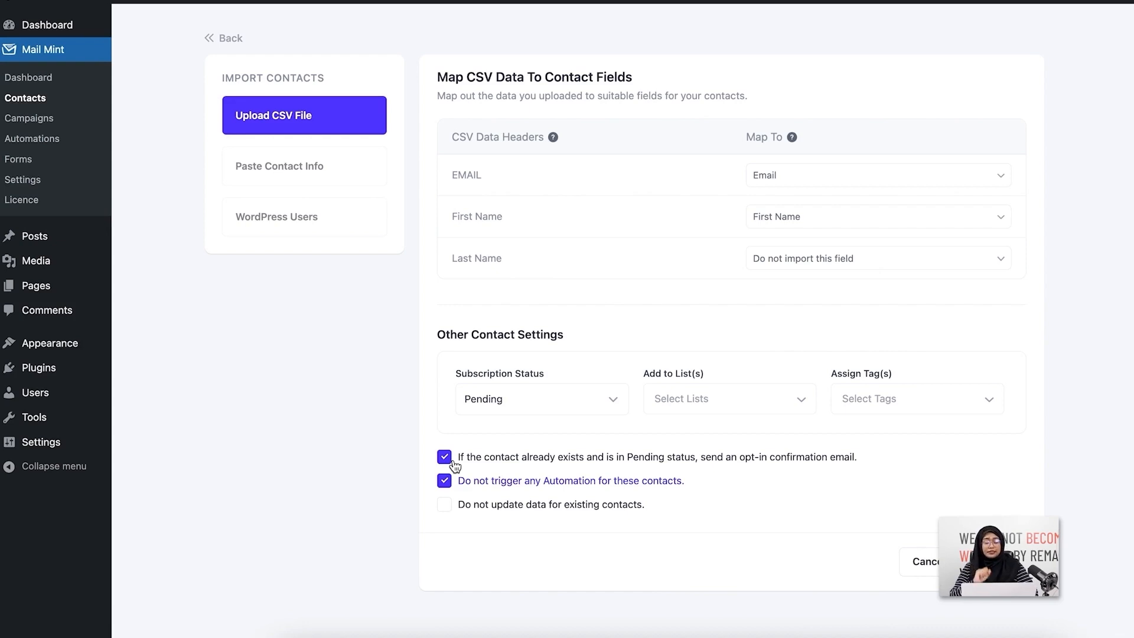
pyautogui.click(452, 465)
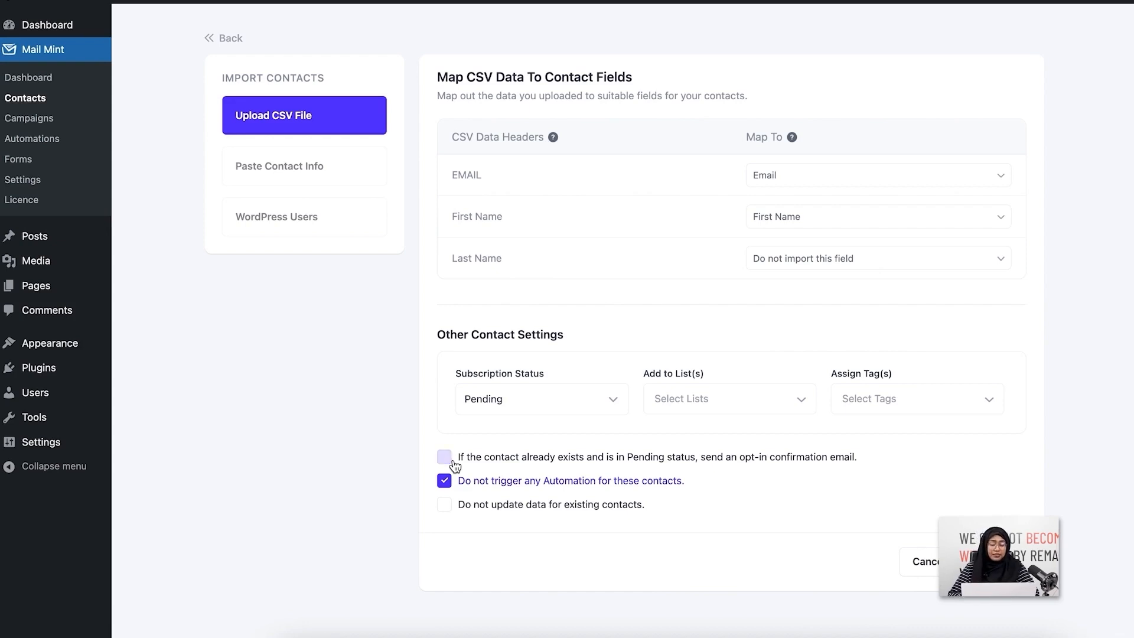
# Step: Try the Subscribed and Unsubscribed statuses for the imported contacts, and leave the subscription status set to Subscribed
pyautogui.click(514, 414)
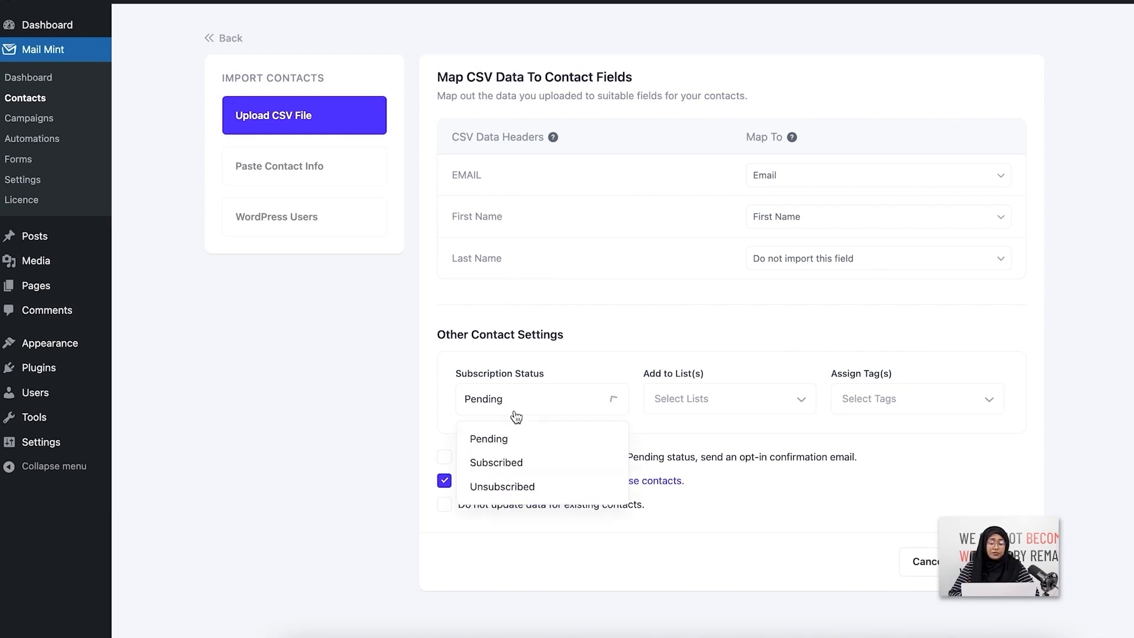
pyautogui.click(553, 465)
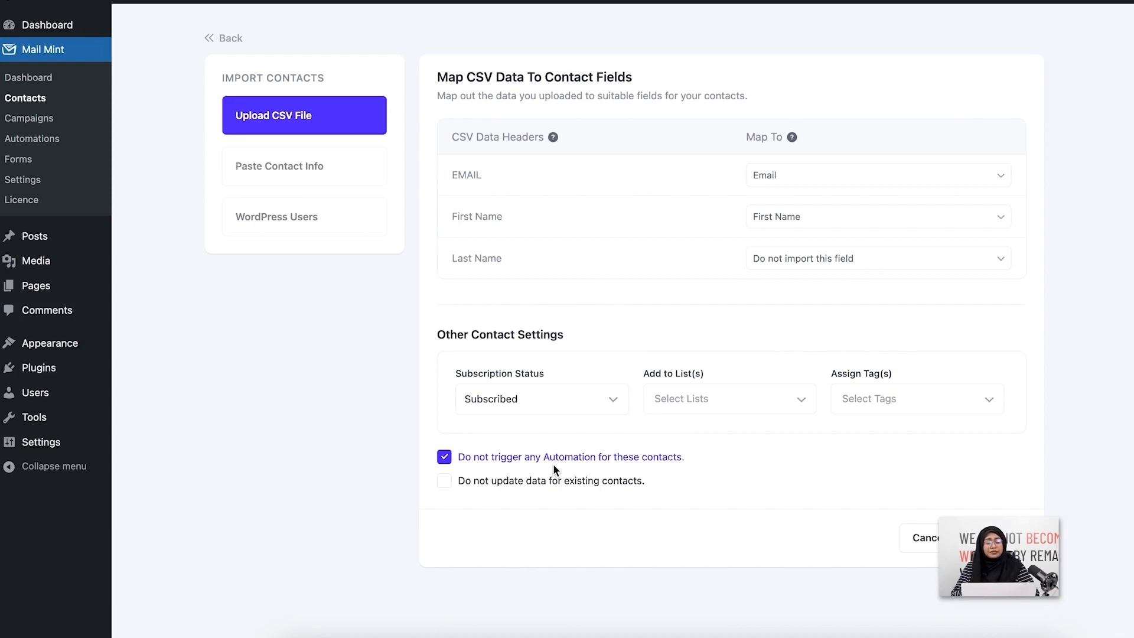
pyautogui.click(556, 396)
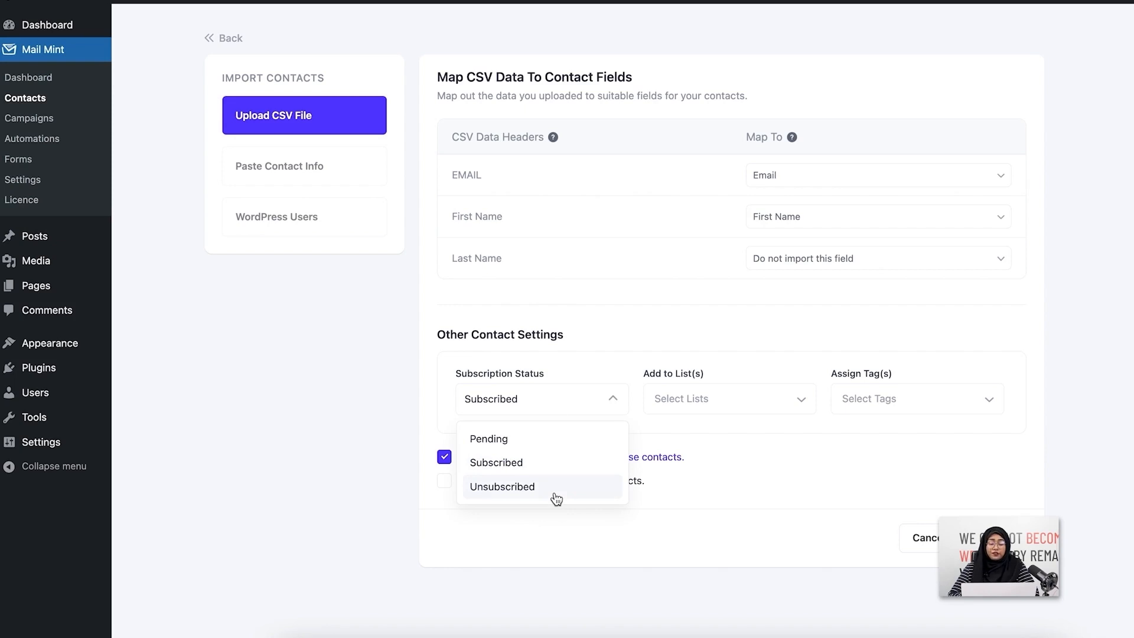
pyautogui.click(502, 486)
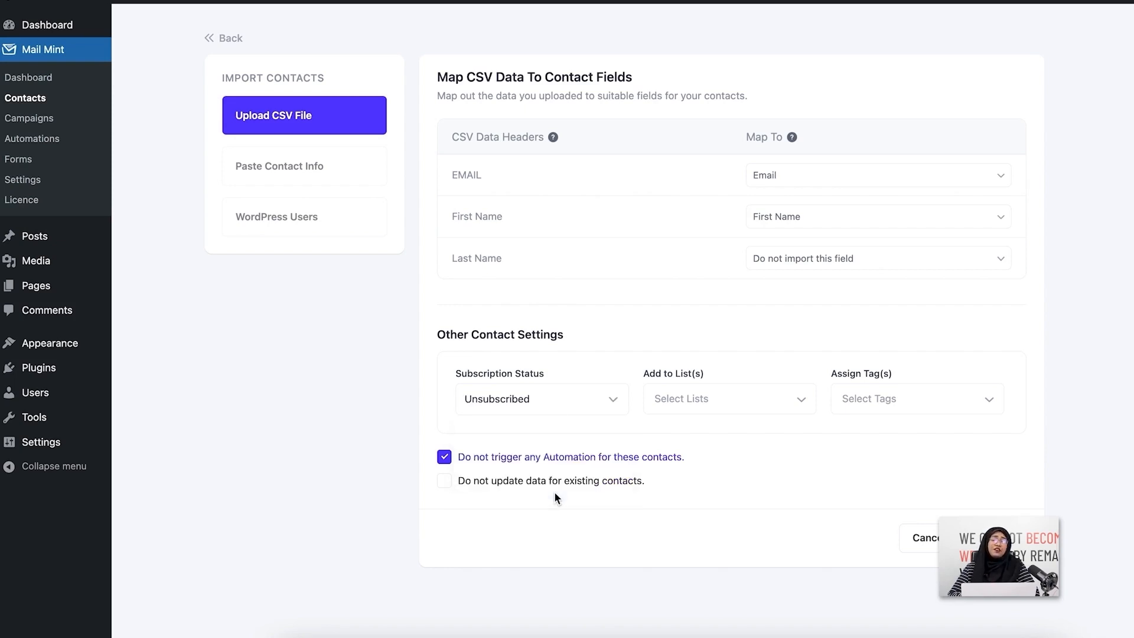
pyautogui.click(562, 395)
pyautogui.click(555, 467)
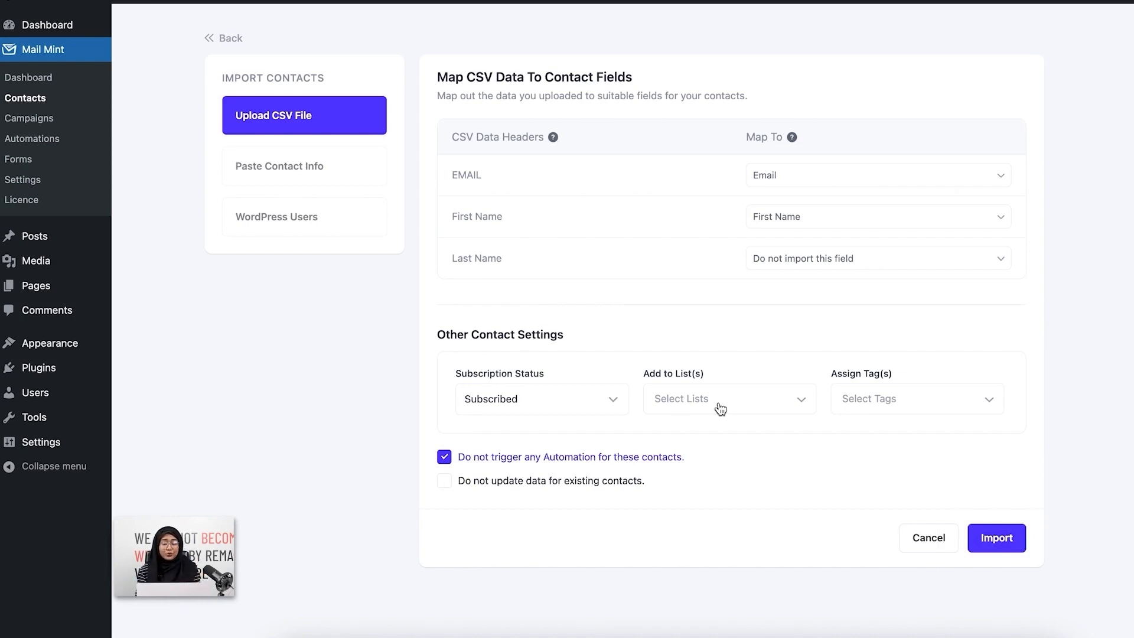
# Step: Create a new list named Large Plan User and assign it to the contacts being imported
pyautogui.click(720, 408)
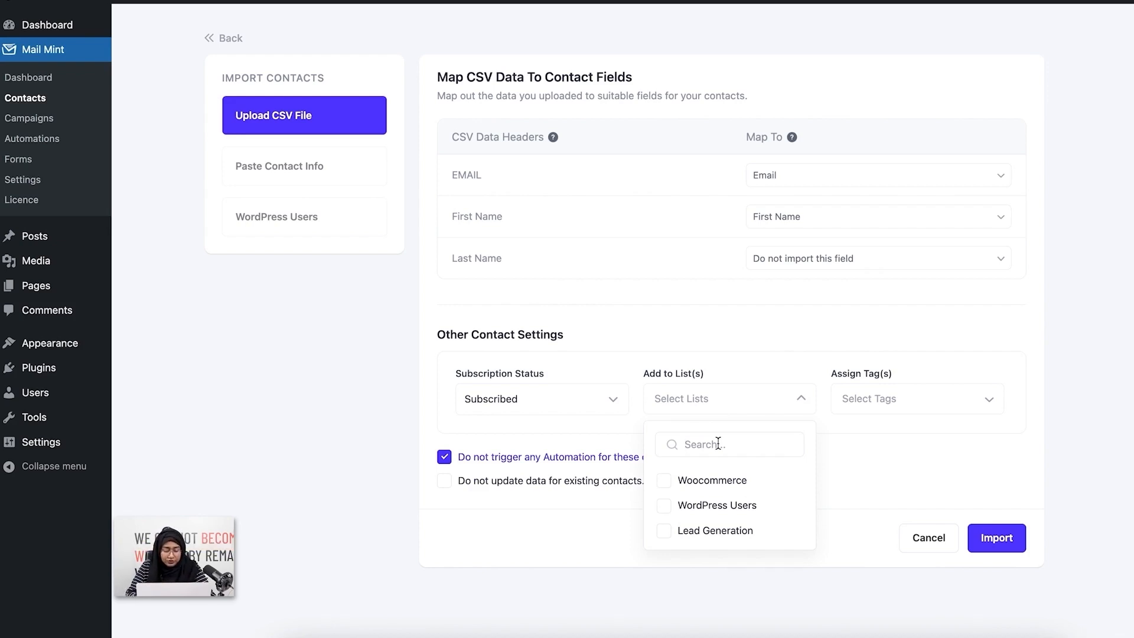
pyautogui.write('Lar')
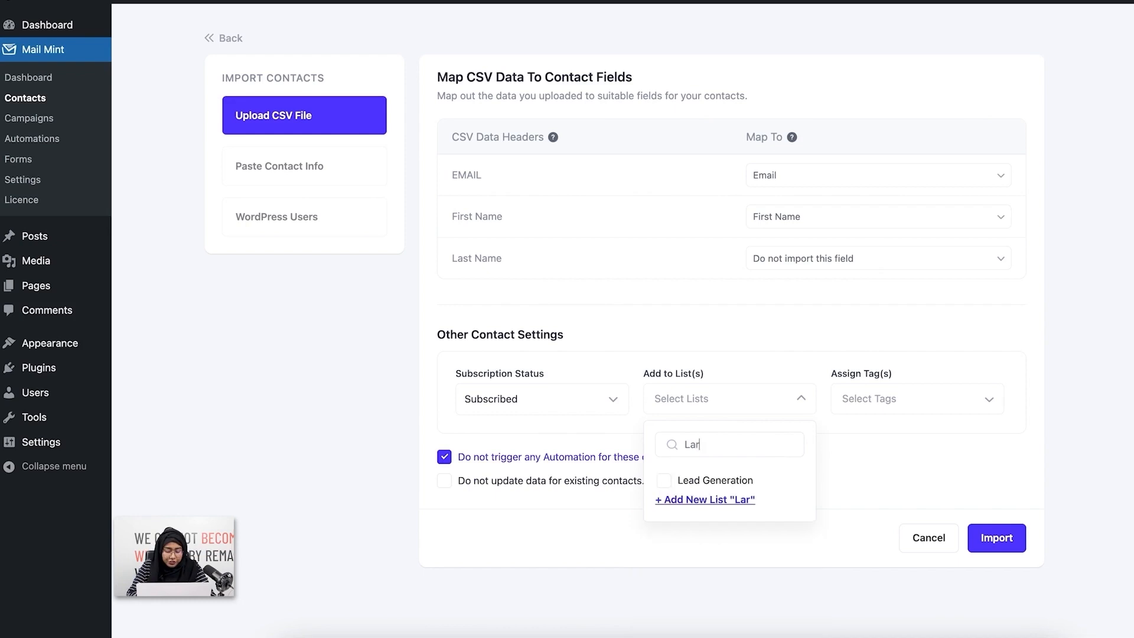
pyautogui.write('ge Plan')
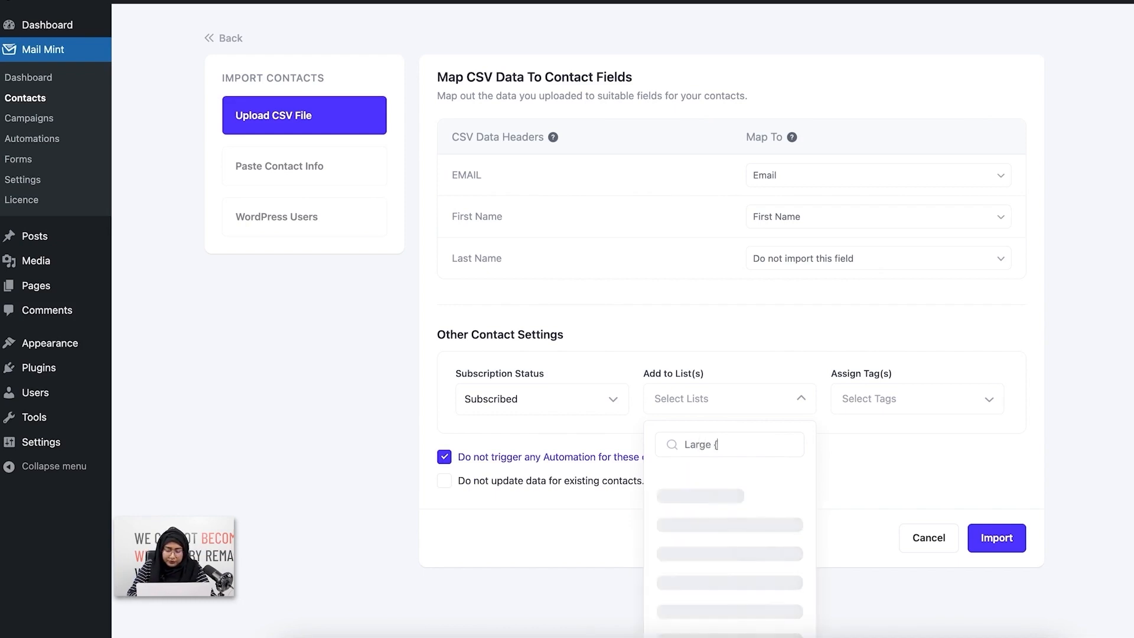
pyautogui.write(' User')
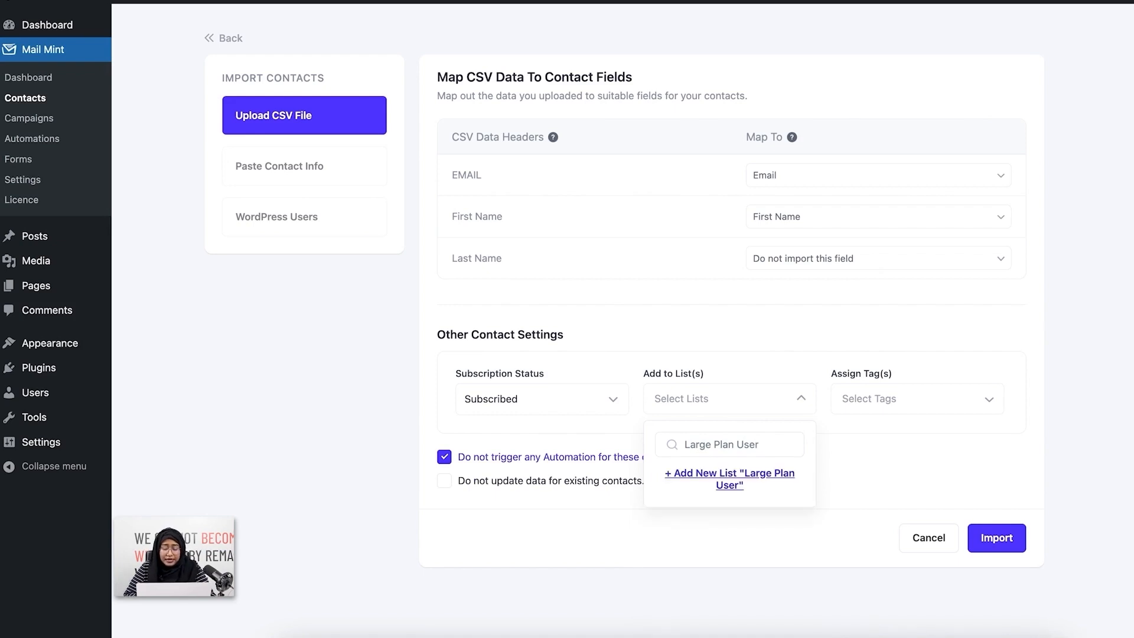
pyautogui.click(724, 479)
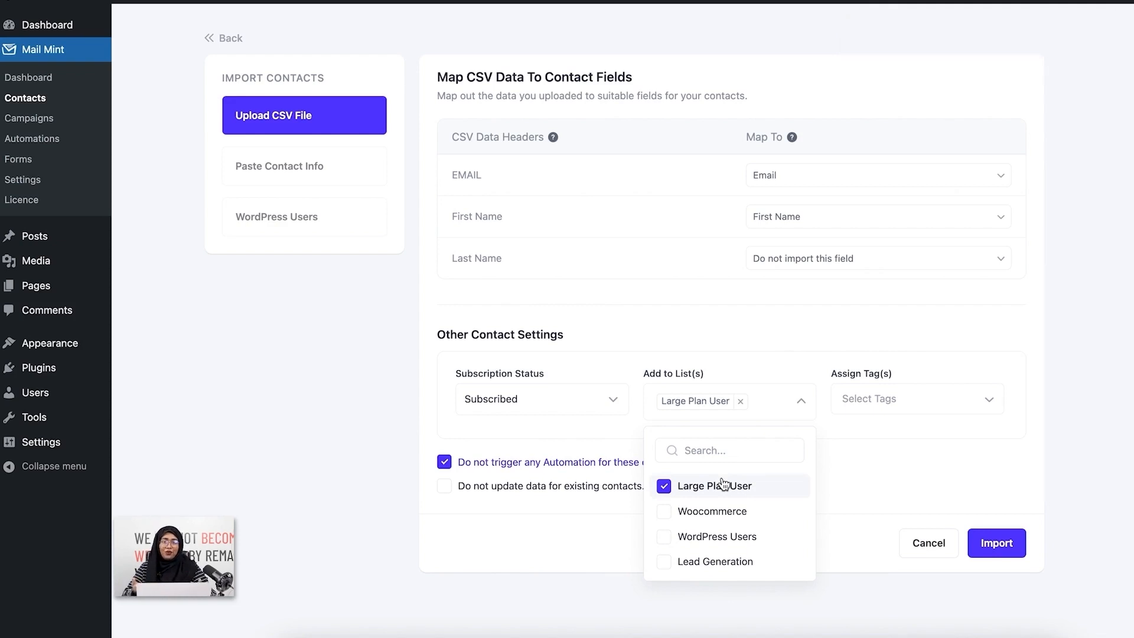
pyautogui.click(774, 411)
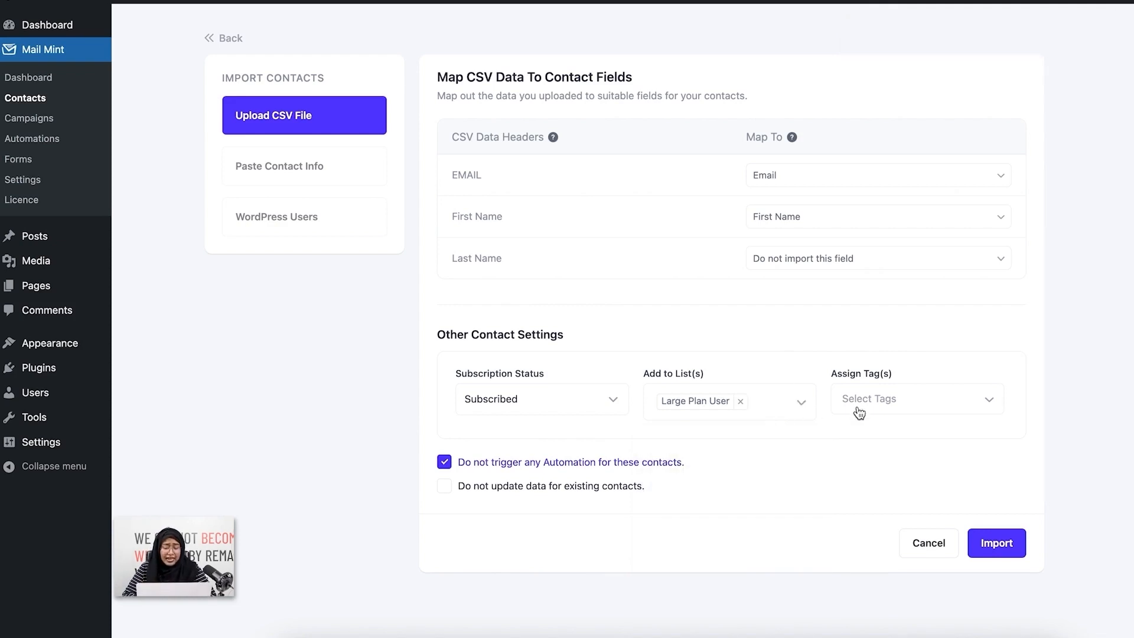
# Step: Create a new tag named Loyal Customers and assign it to the contacts being imported
pyautogui.click(905, 402)
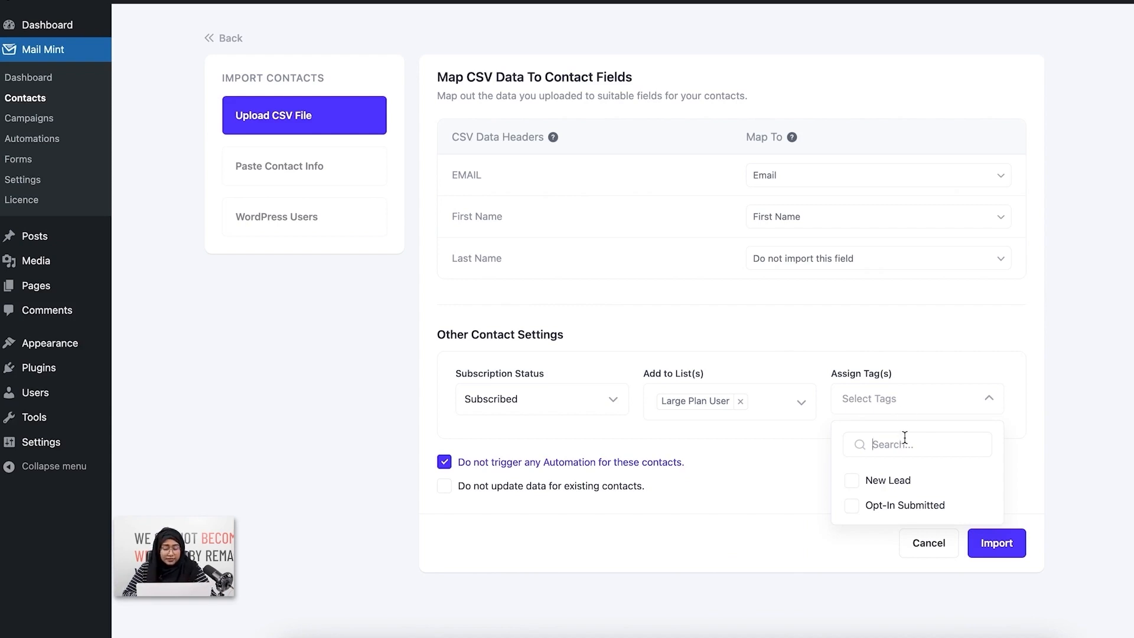
pyautogui.write('Loyal Customers')
pyautogui.click(899, 472)
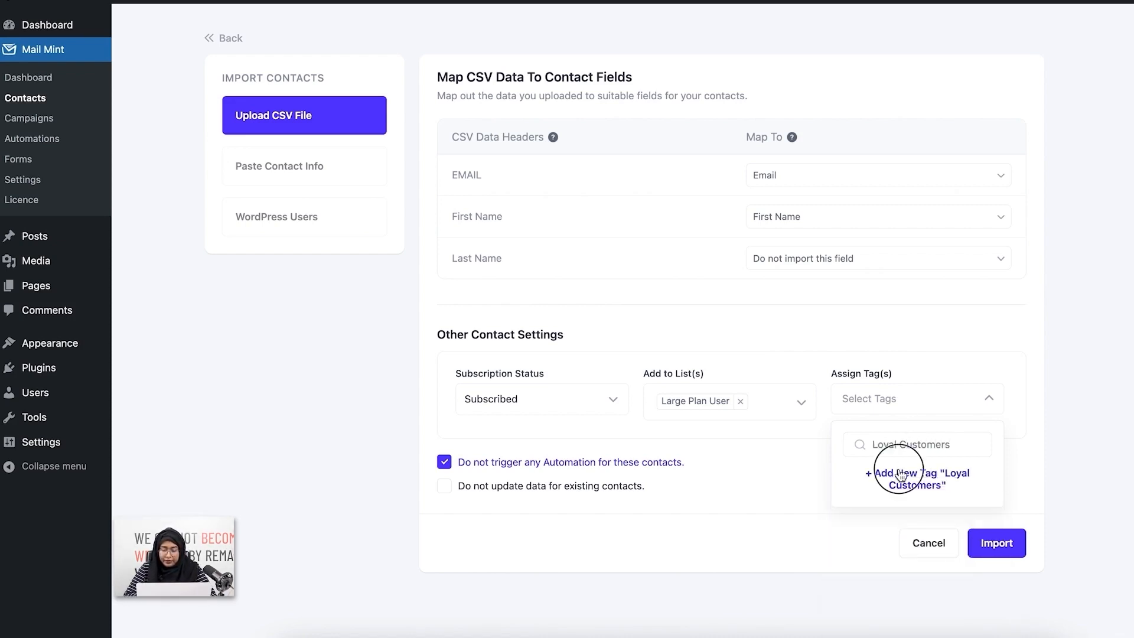
pyautogui.click(980, 402)
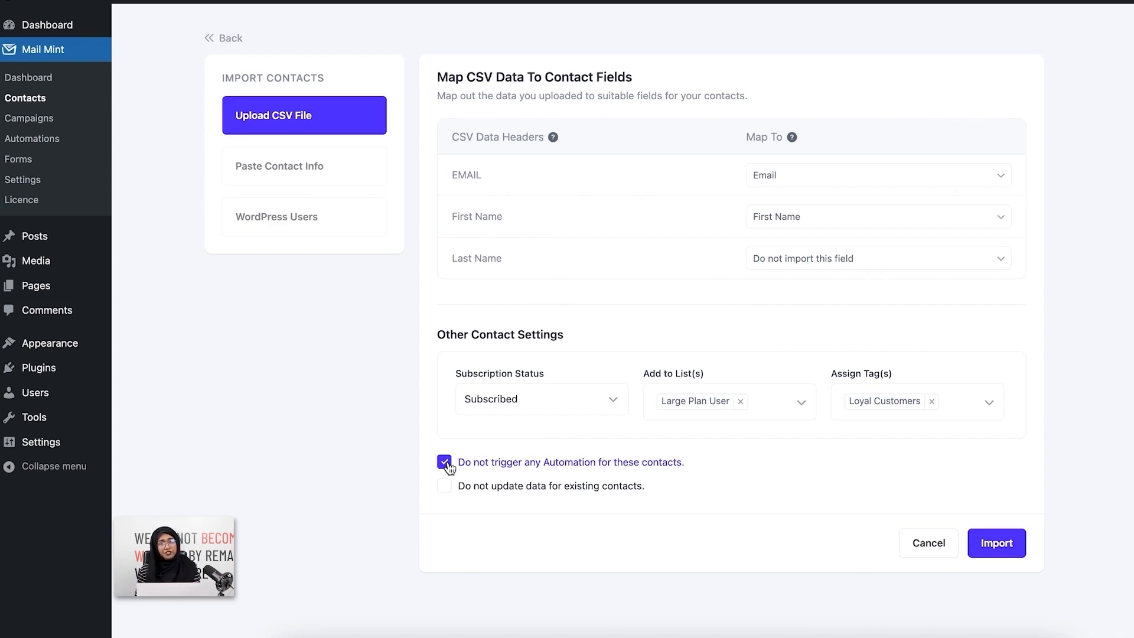
# Step: Run the CSV import and view the imported contacts in the contact list
pyautogui.click(1025, 557)
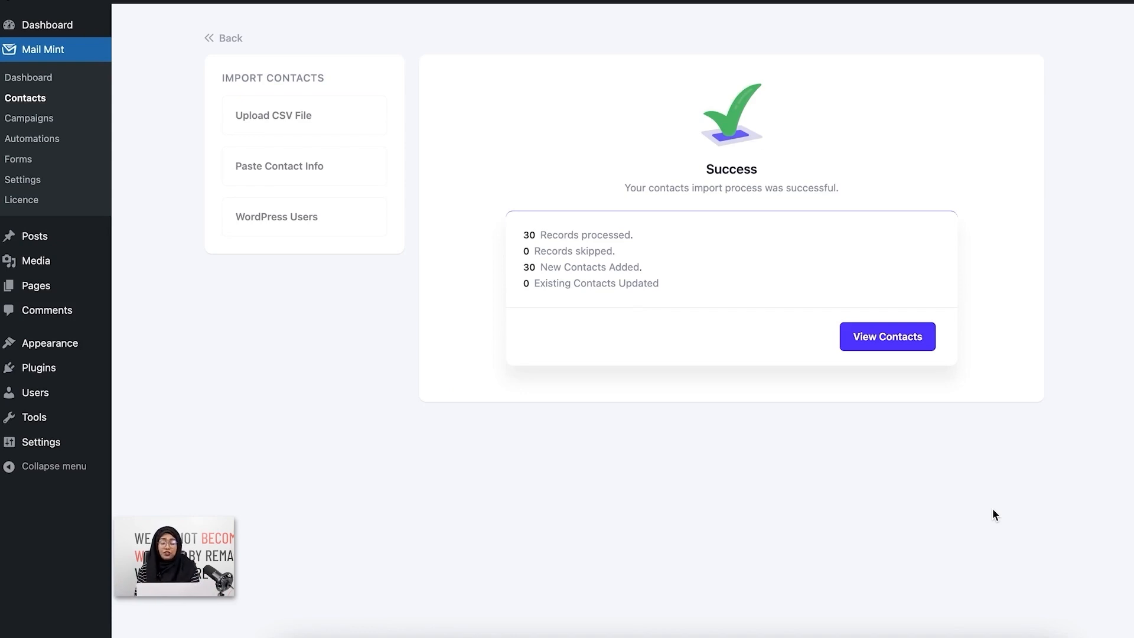
pyautogui.click(895, 346)
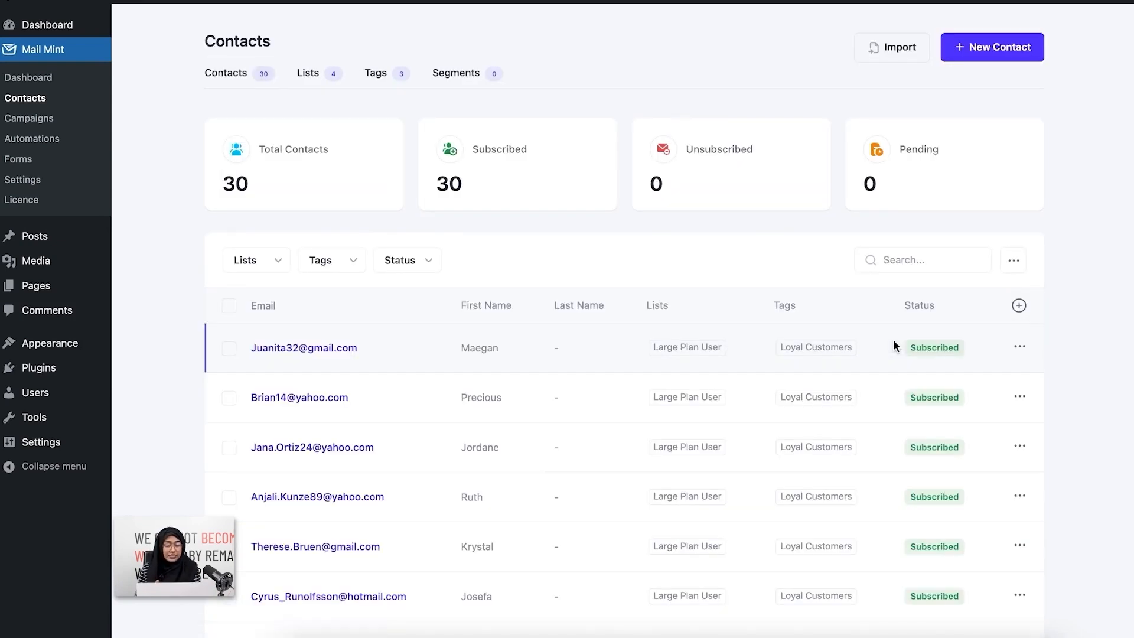
pyautogui.scroll(-3, 893, 343)
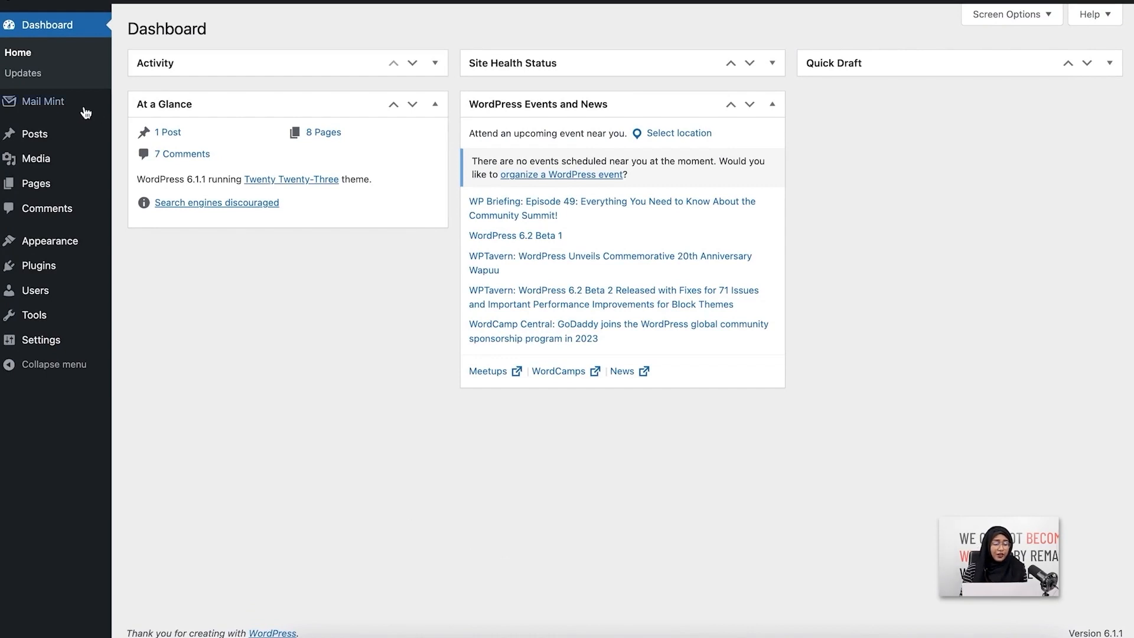
# Step: Open Mail Mint's contacts from the WordPress dashboard and start an import by pasting contact info
pyautogui.moveTo(73, 108)
pyautogui.click(171, 128)
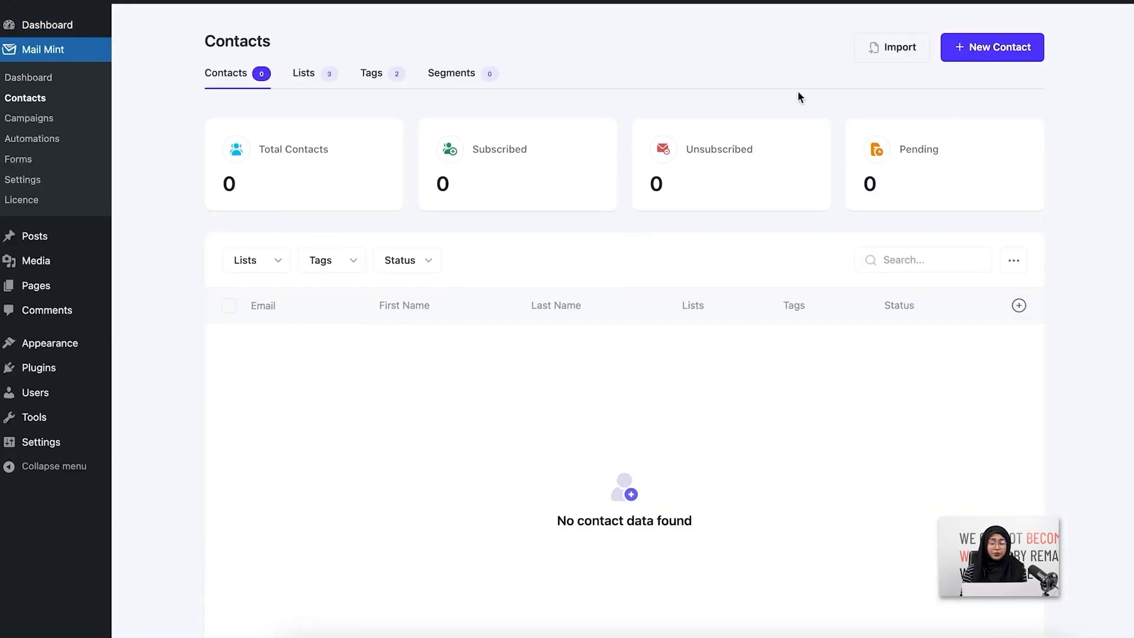
pyautogui.click(894, 52)
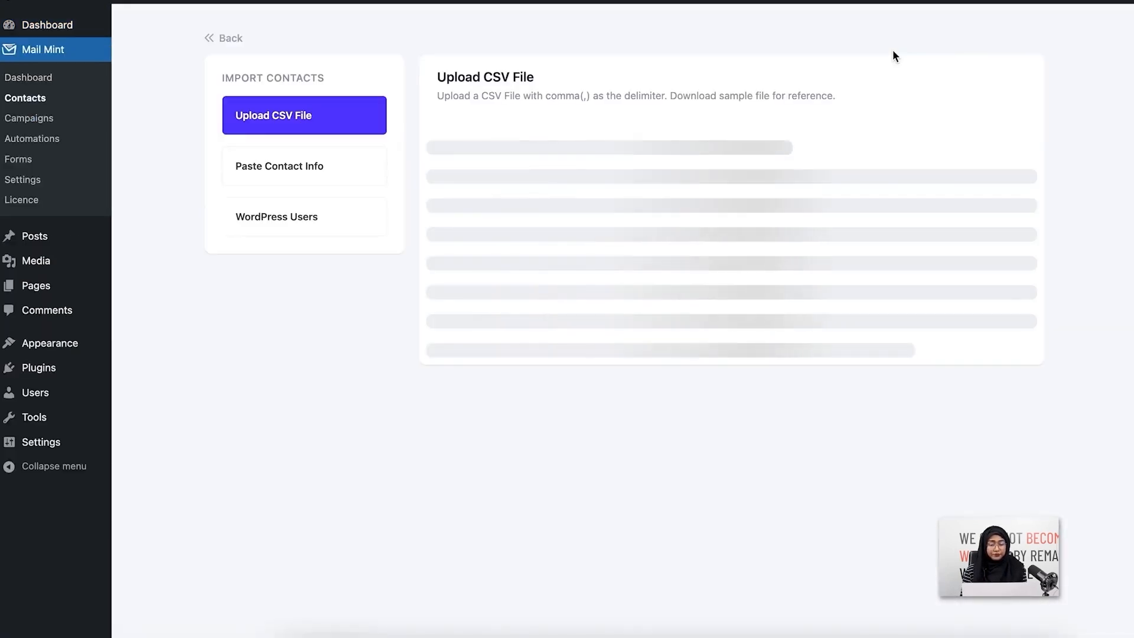
pyautogui.click(345, 174)
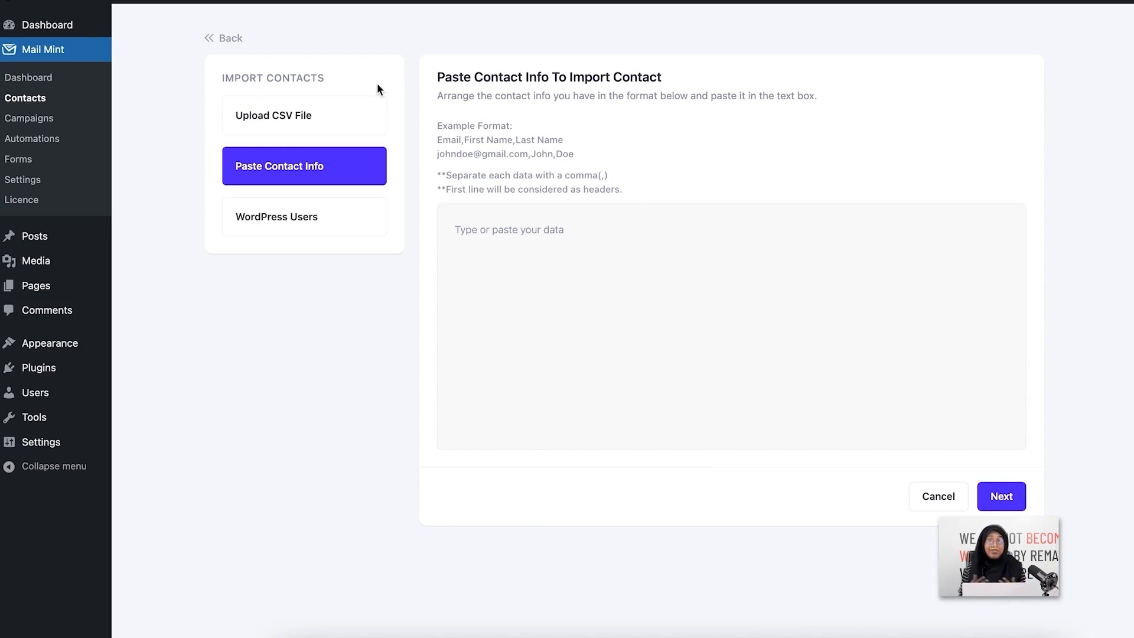
# Step: Copy all the contact data from the Paste Contact Data file in the text editor and paste it into Mail Mint's import text box
pyautogui.click(684, 634)
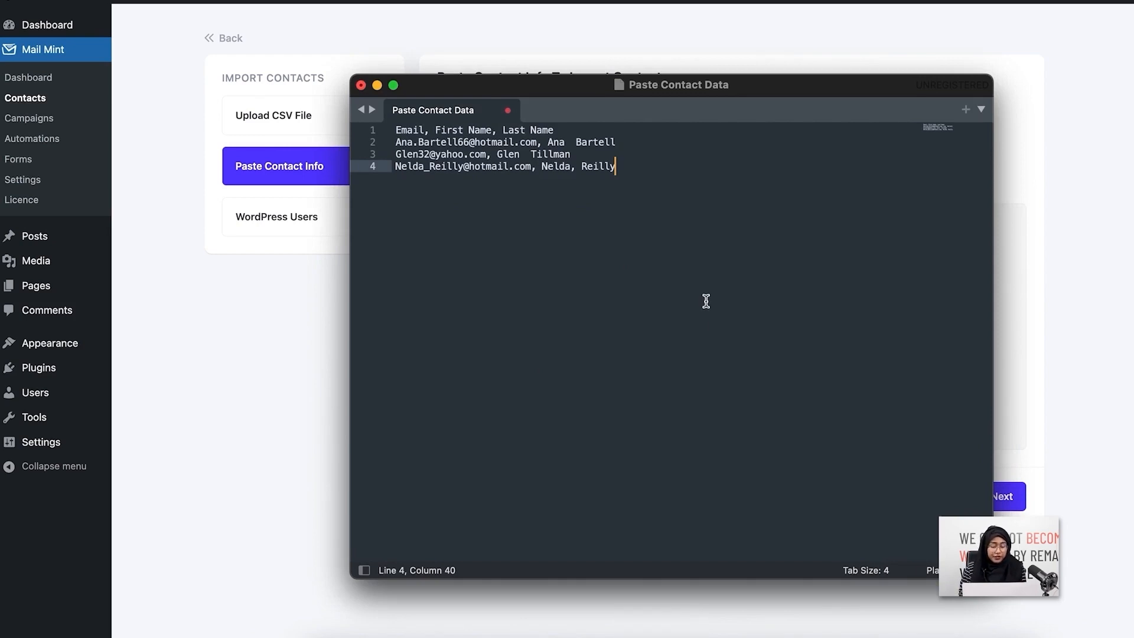
pyautogui.press('super+a')
pyautogui.press('super+c')
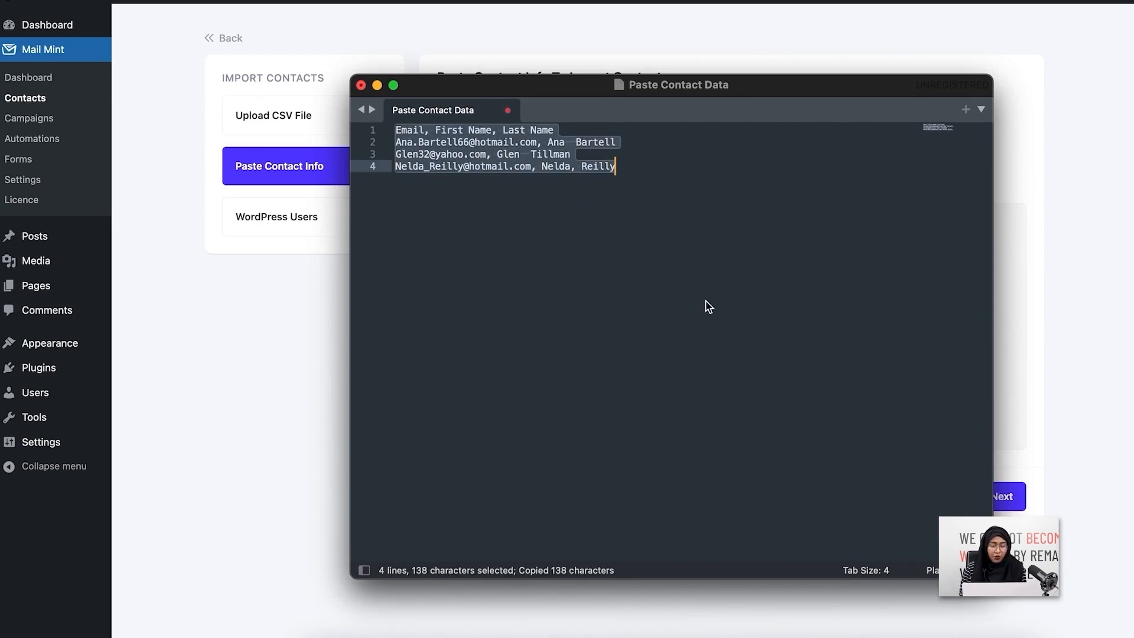
pyautogui.click(268, 338)
pyautogui.click(544, 260)
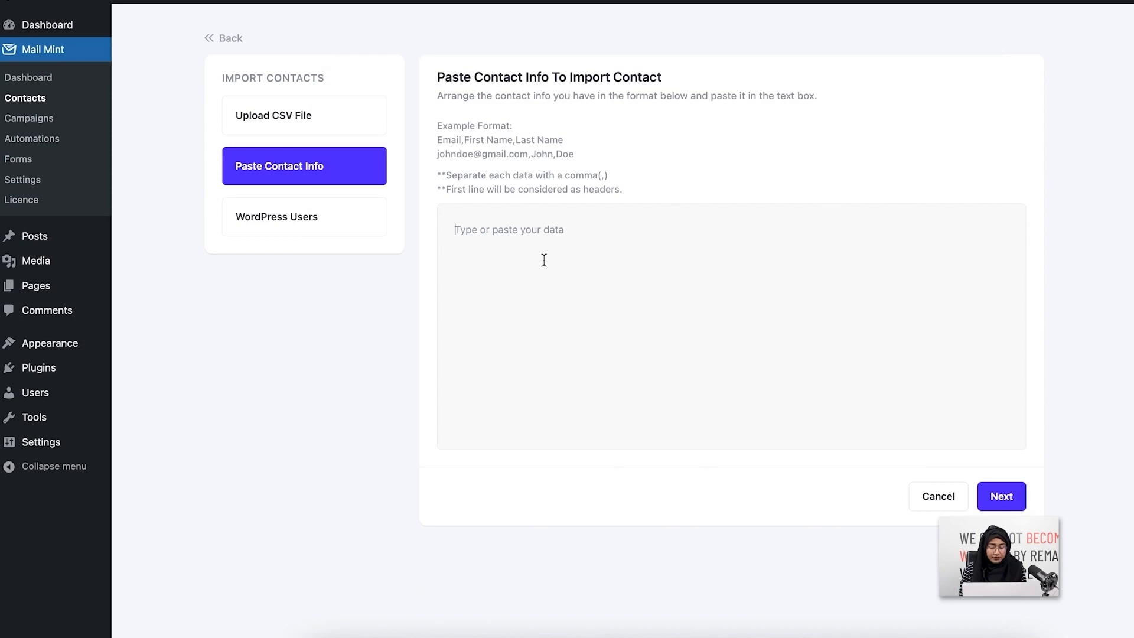
pyautogui.press('super+v')
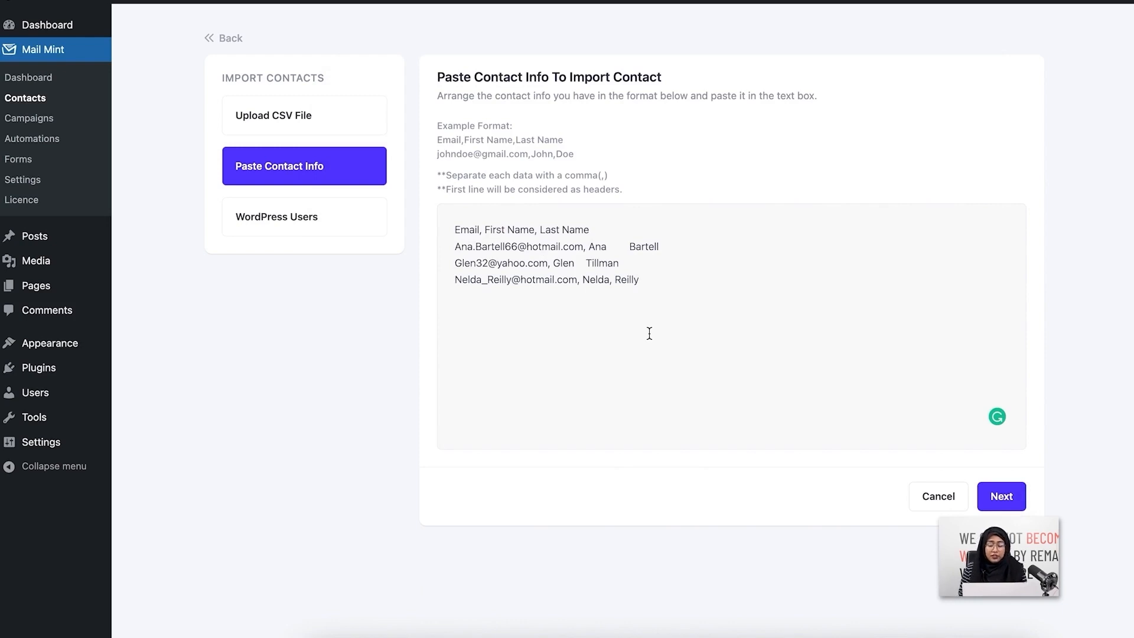
# Step: Proceed to the field mapping and map the First Name and Last Name headers to their matching contact fields
pyautogui.click(1014, 500)
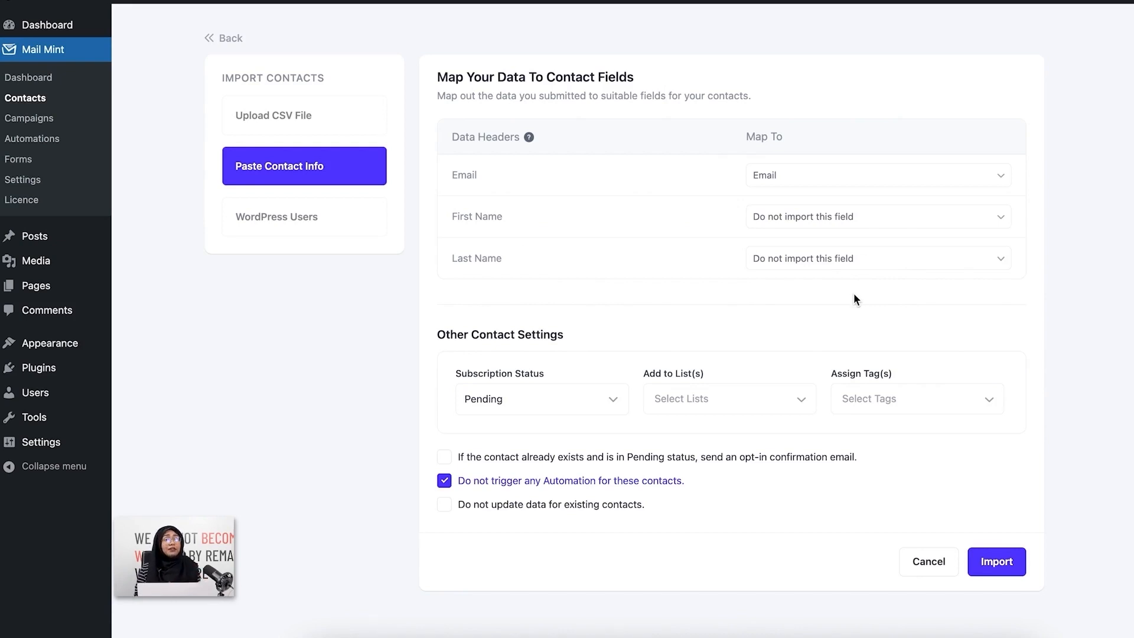
pyautogui.click(864, 218)
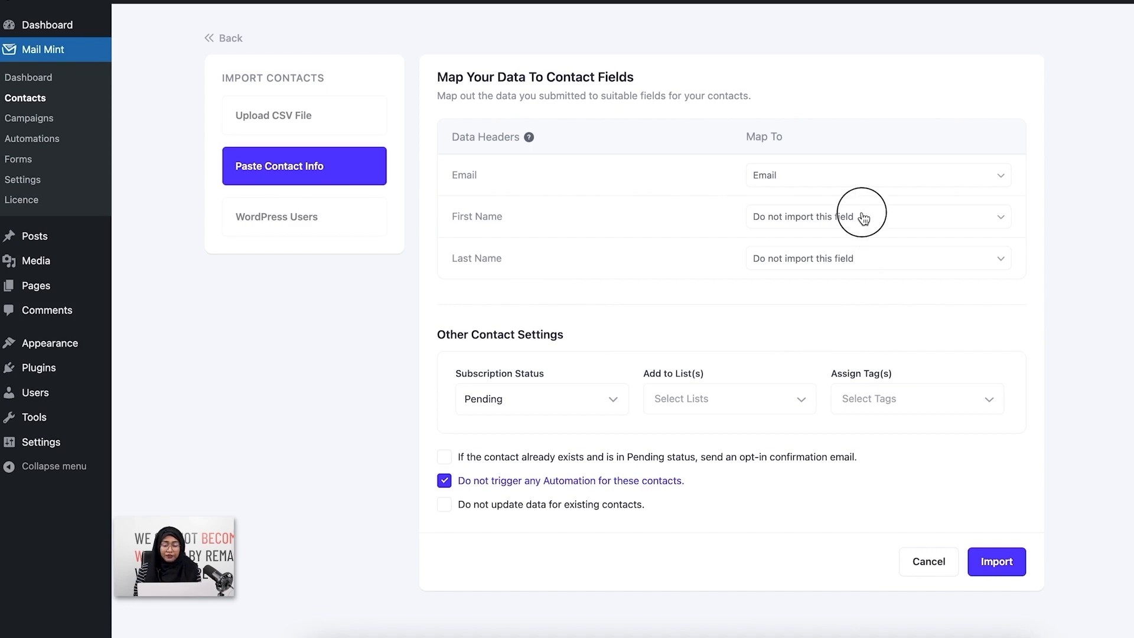
pyautogui.click(860, 350)
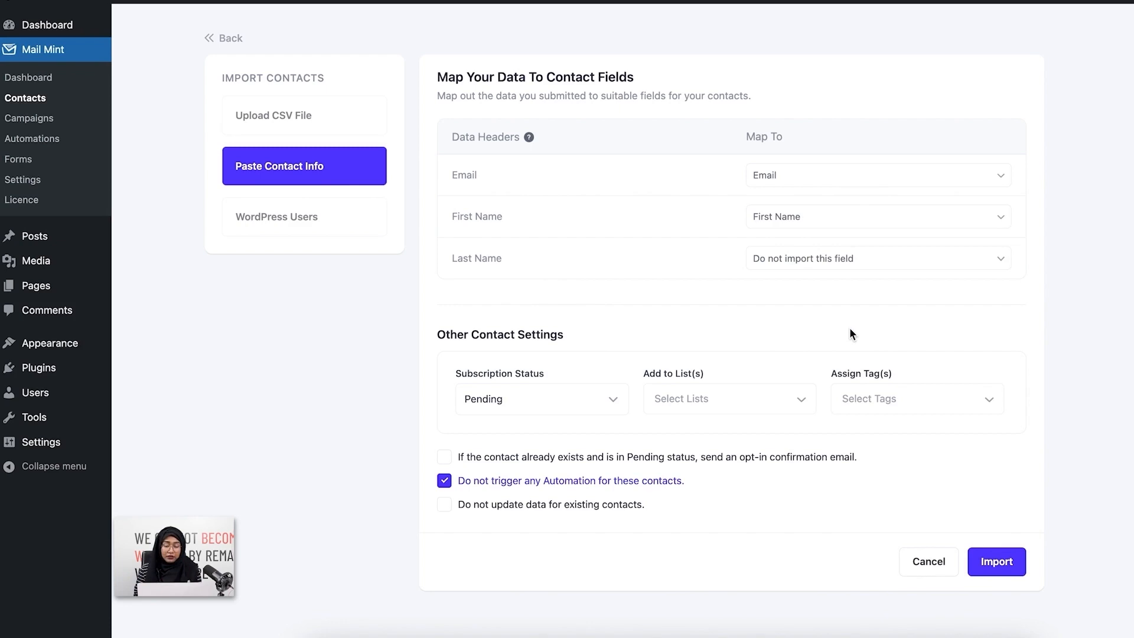
pyautogui.click(866, 264)
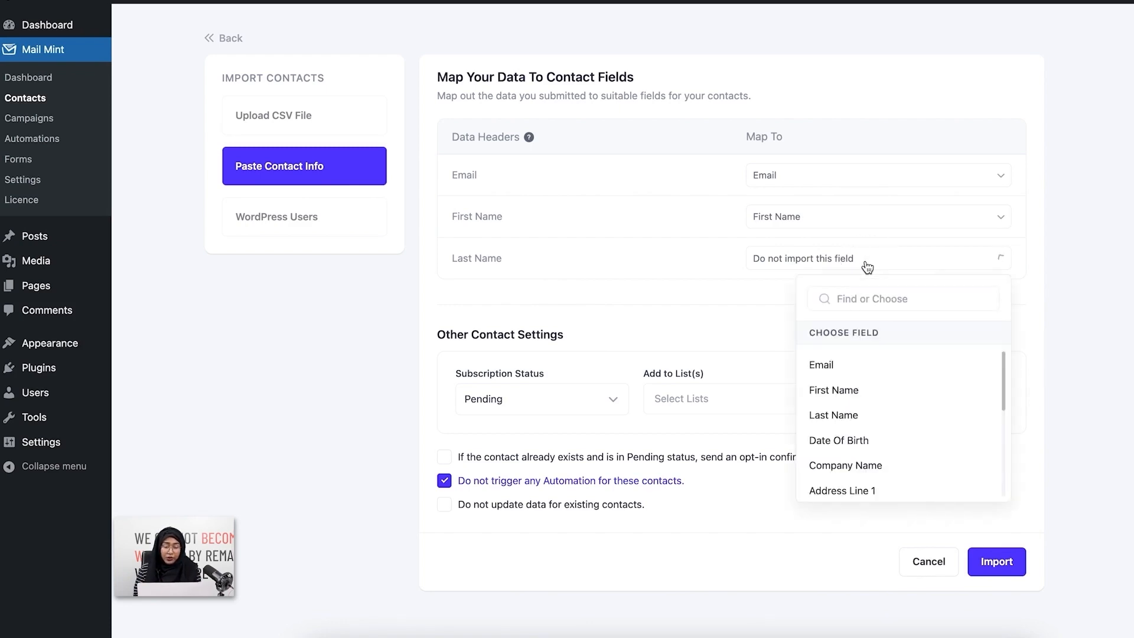
pyautogui.click(857, 413)
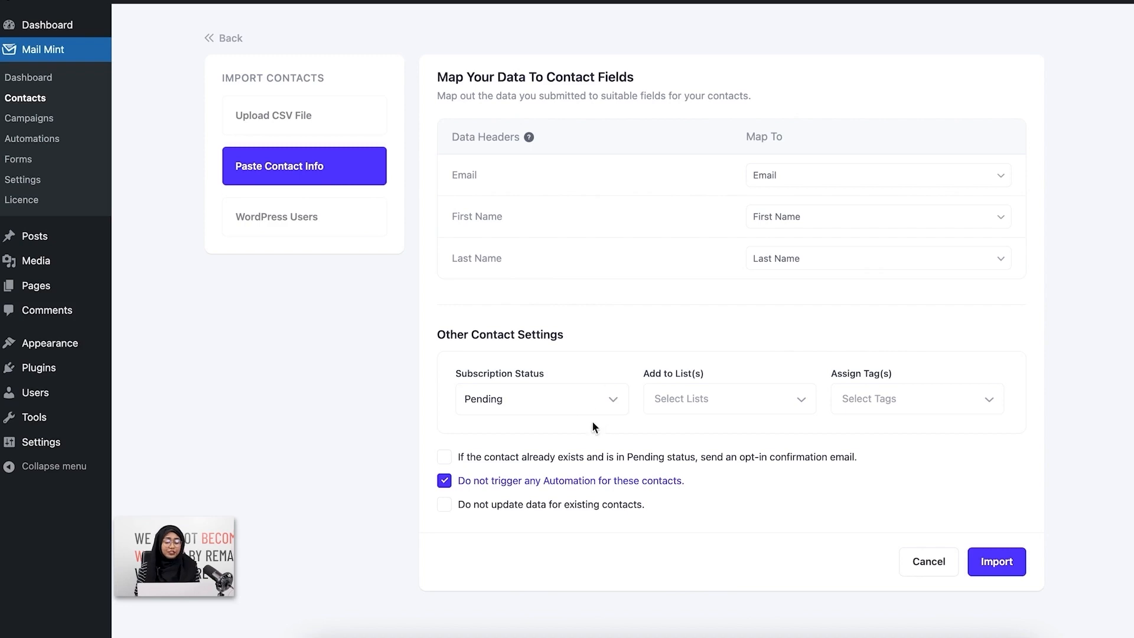
# Step: Turn on the opt-in confirmation email for existing pending contacts, and set the subscription status to Subscribed
pyautogui.click(444, 458)
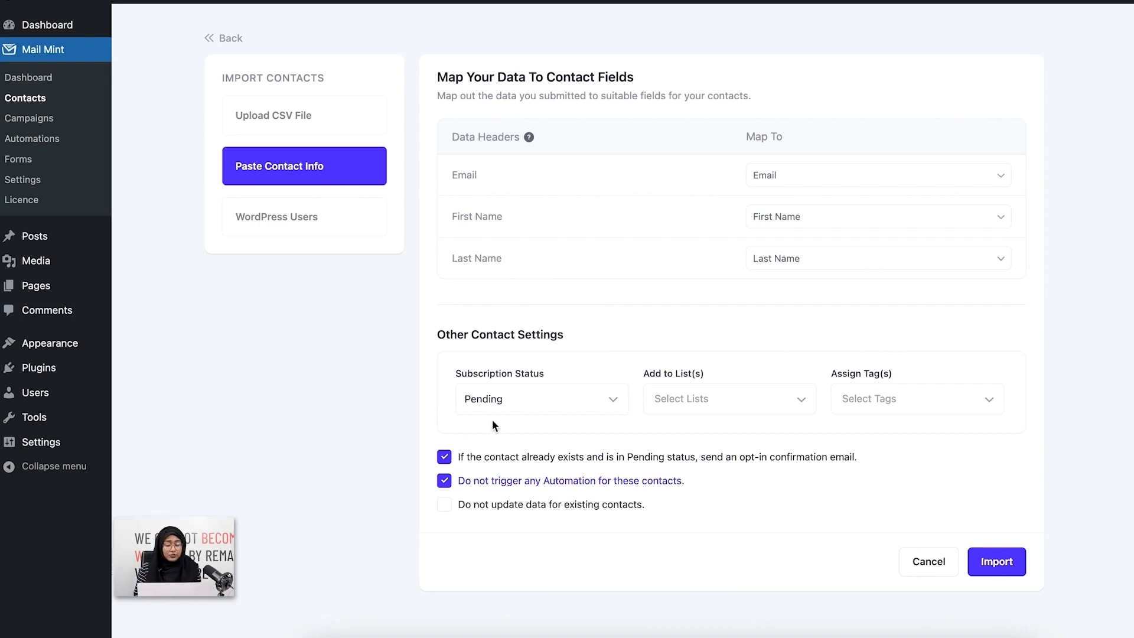
pyautogui.click(509, 407)
pyautogui.click(511, 470)
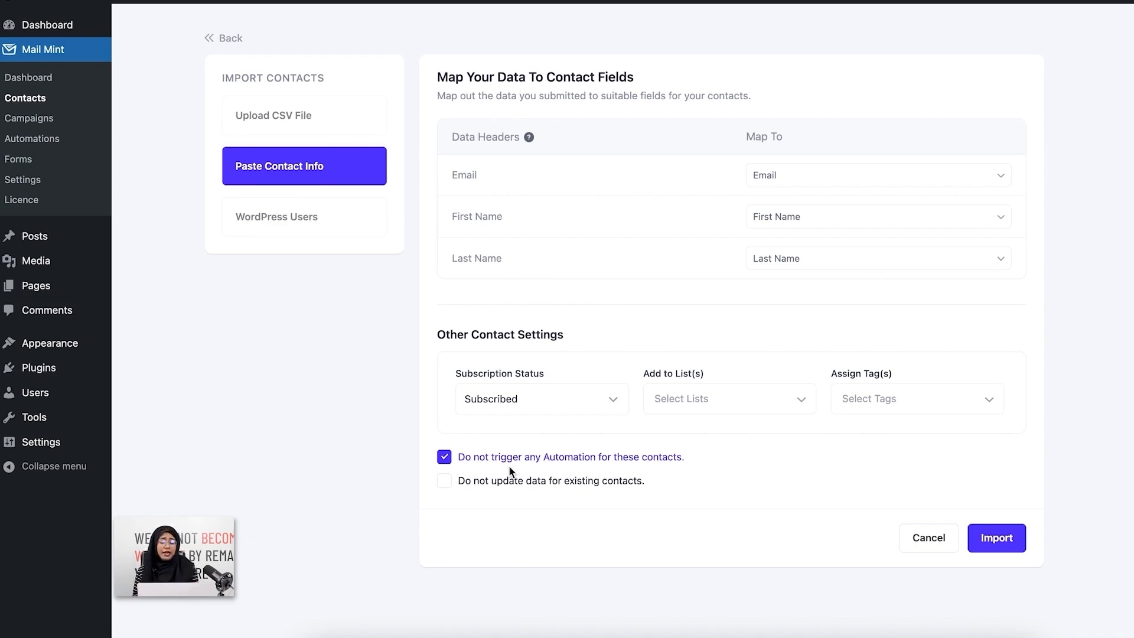
# Step: Assign the Lead Generation list and the Opt-In Submitted tag to the pasted contacts, and run the import
pyautogui.click(791, 399)
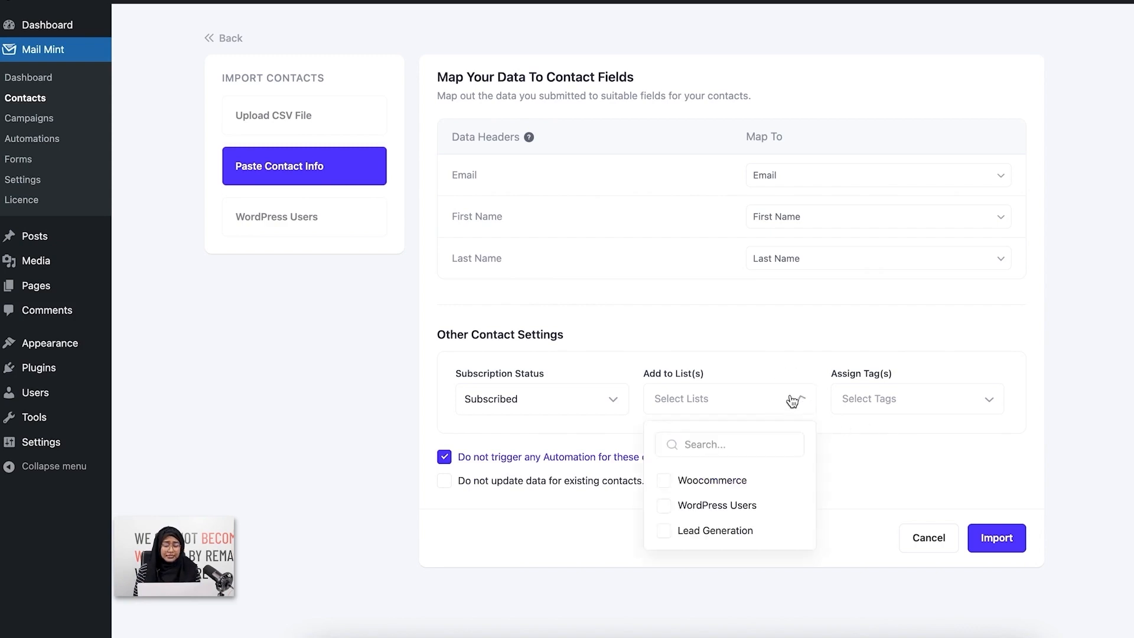
pyautogui.click(737, 525)
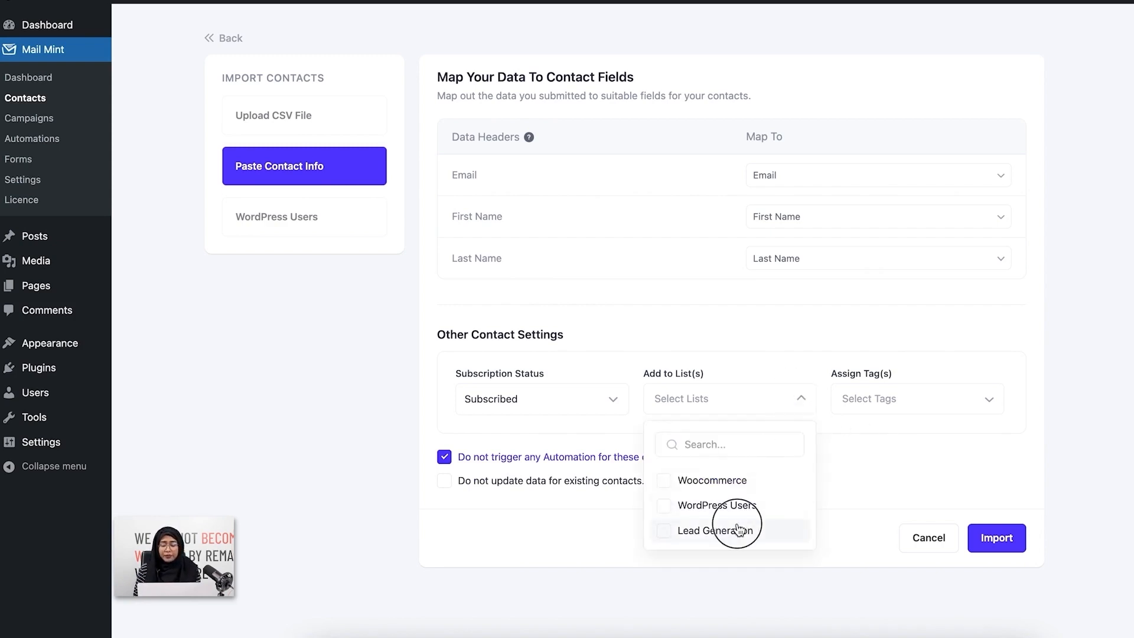
pyautogui.click(716, 527)
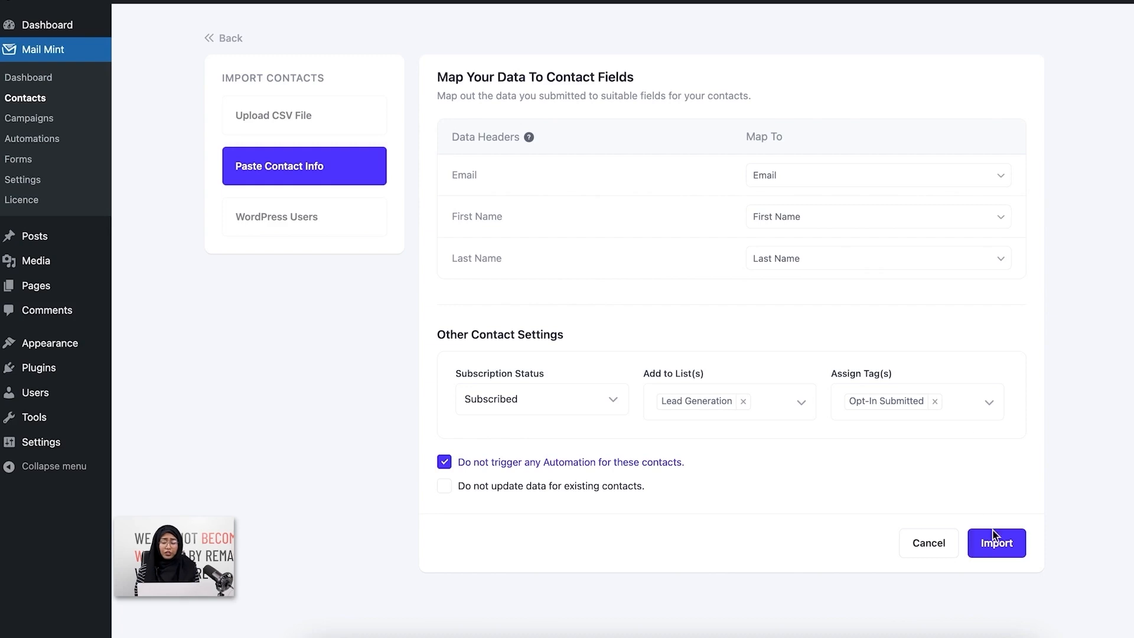
pyautogui.click(998, 547)
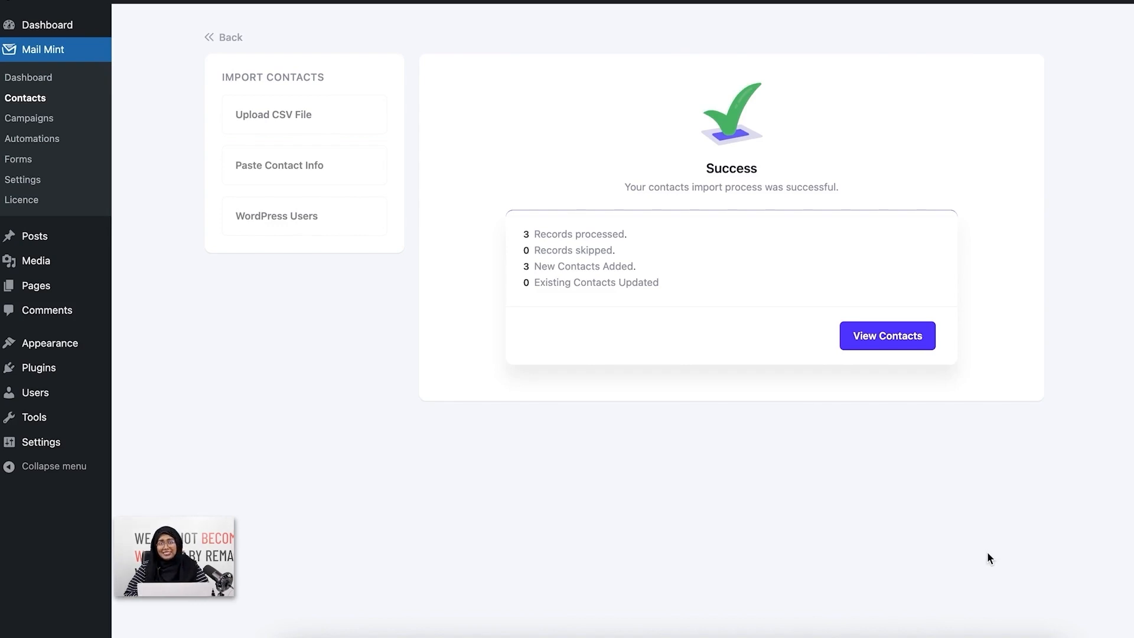
# Step: View the imported contacts, and open the list of all WordPress users
pyautogui.click(904, 346)
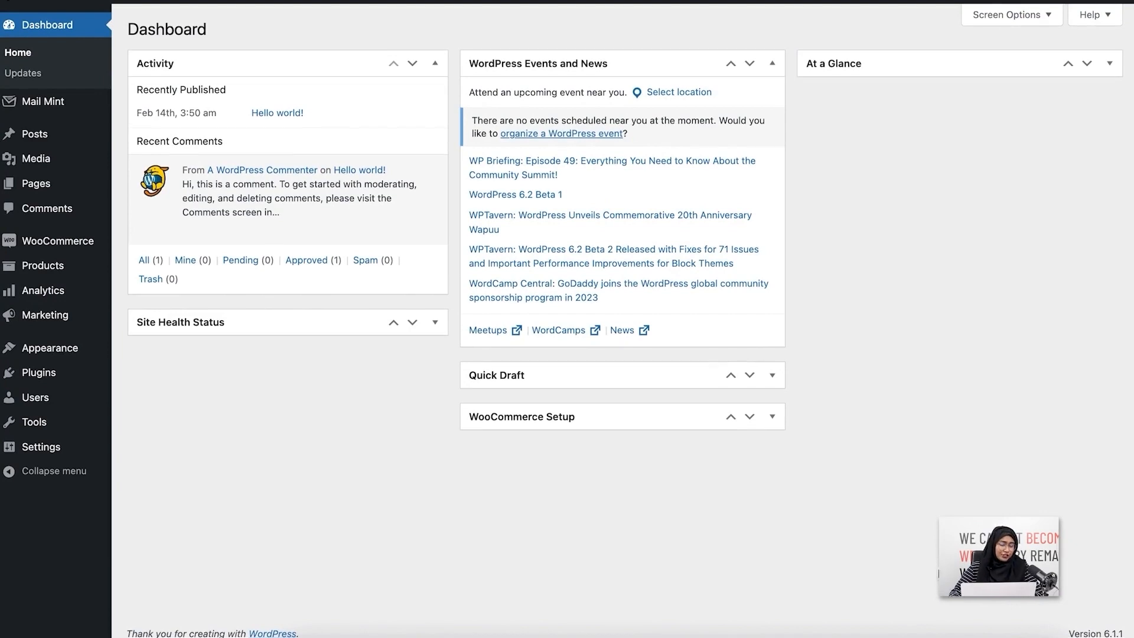
pyautogui.moveTo(83, 403)
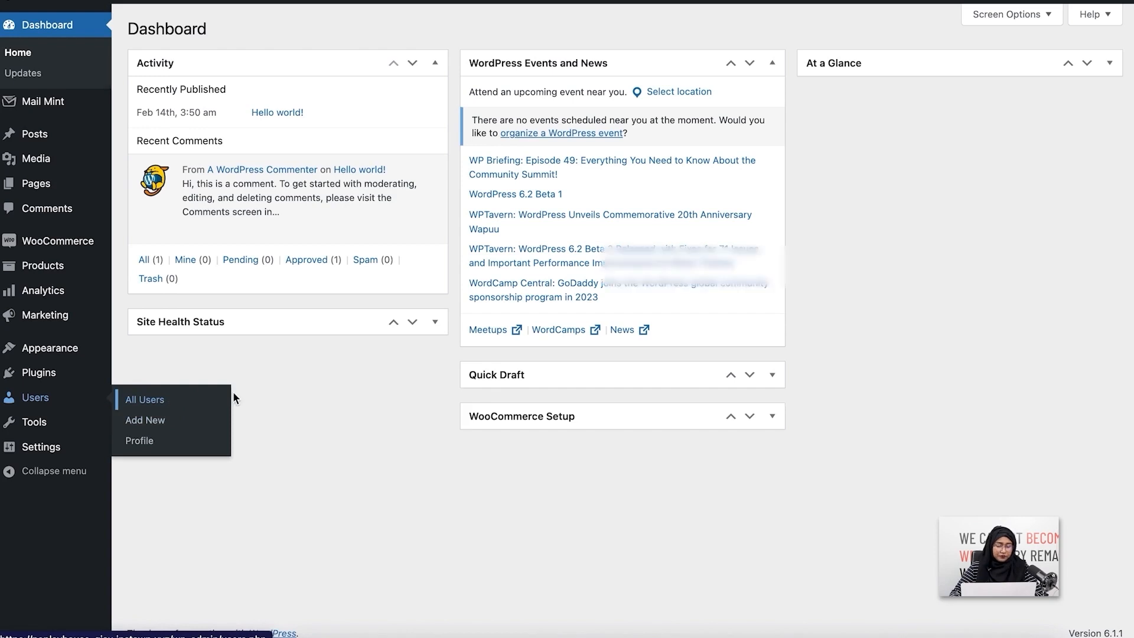
pyautogui.click(168, 400)
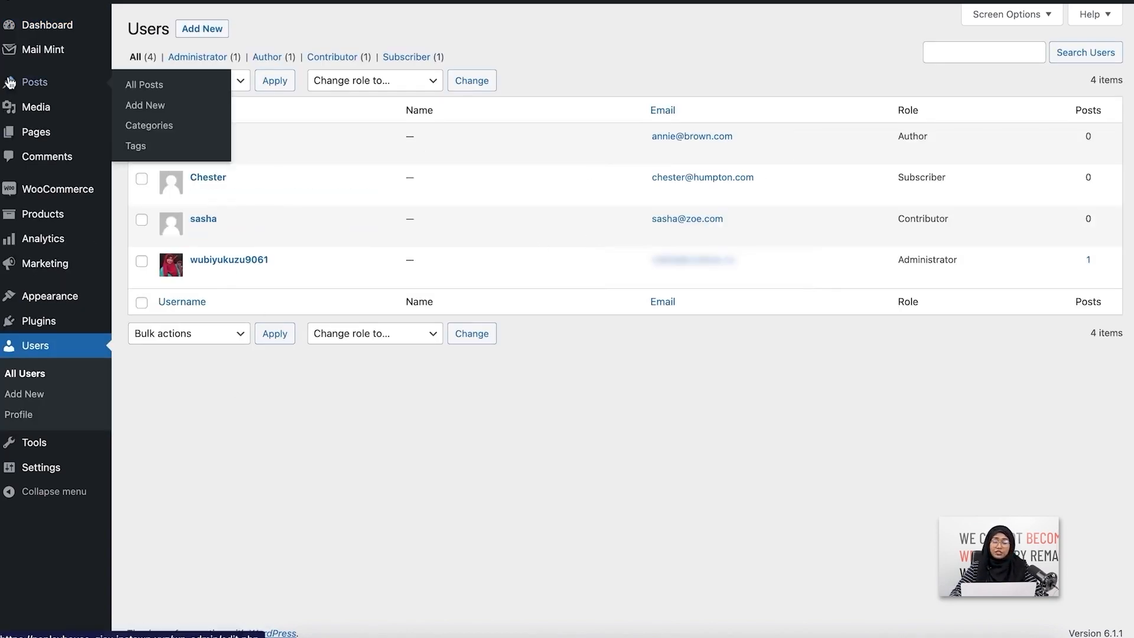
# Step: Open the contact import in Mail Mint and choose WordPress Users as the import source
pyautogui.moveTo(59, 56)
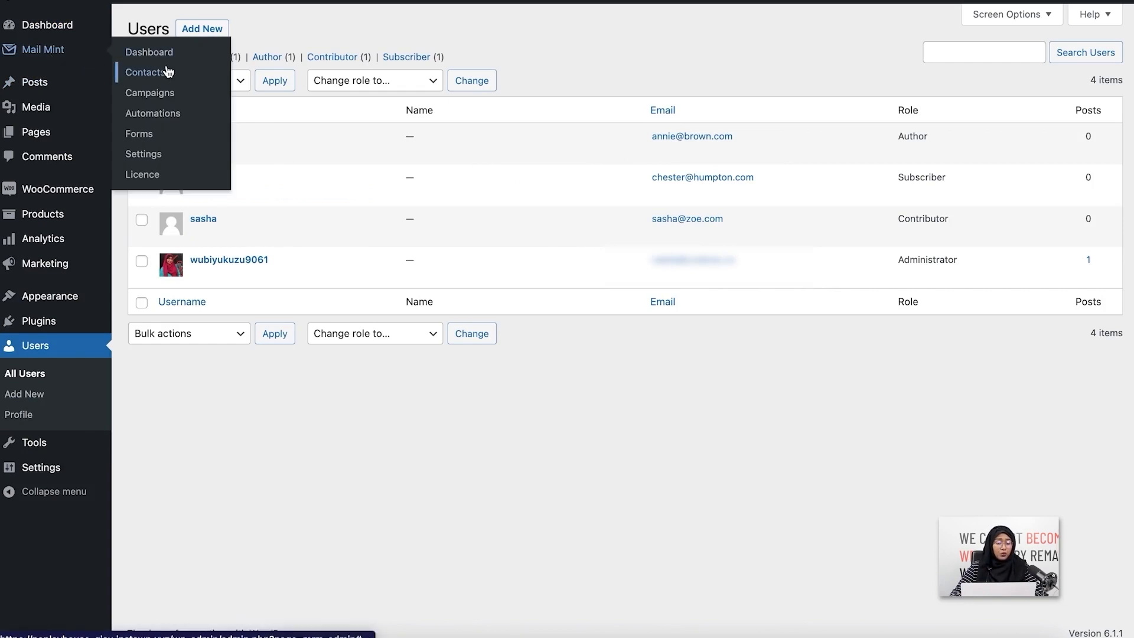
pyautogui.click(191, 73)
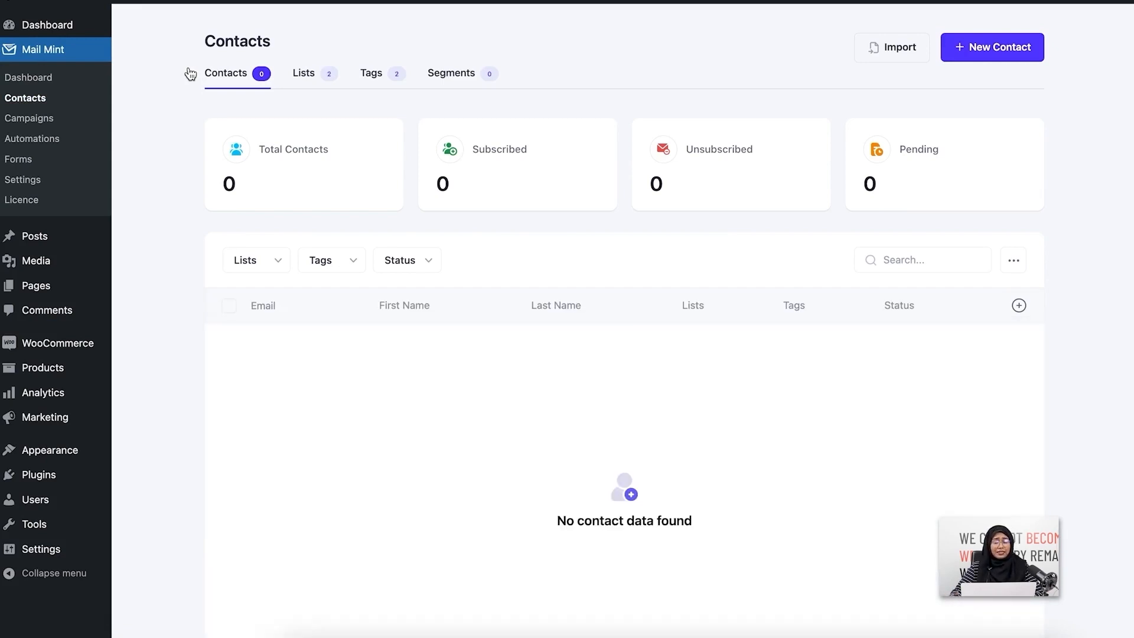
pyautogui.click(888, 64)
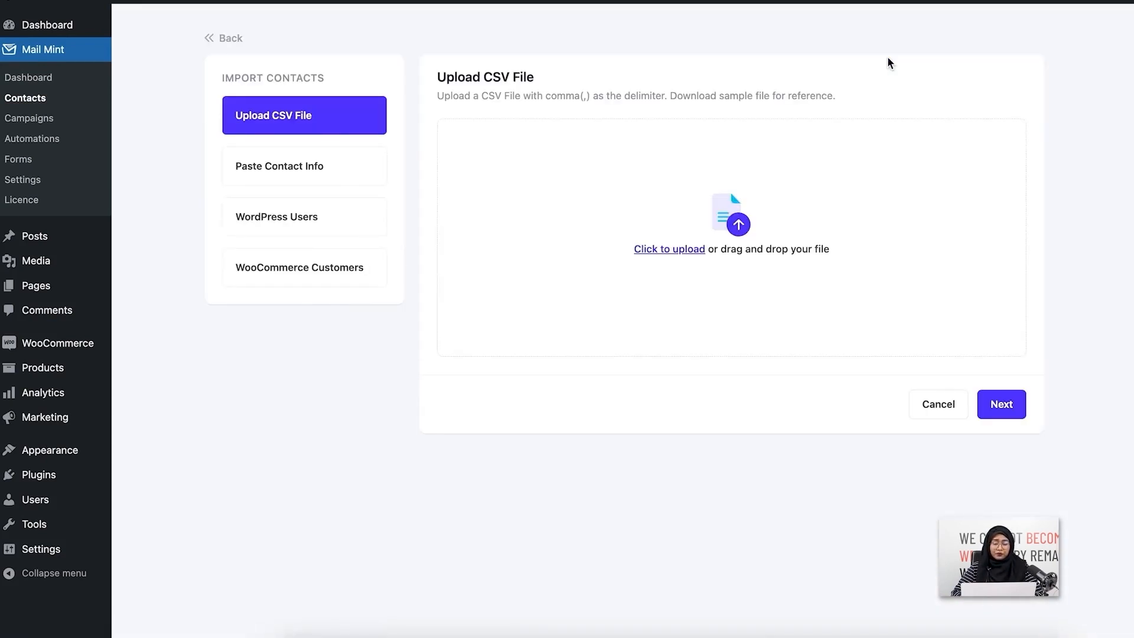
pyautogui.click(342, 240)
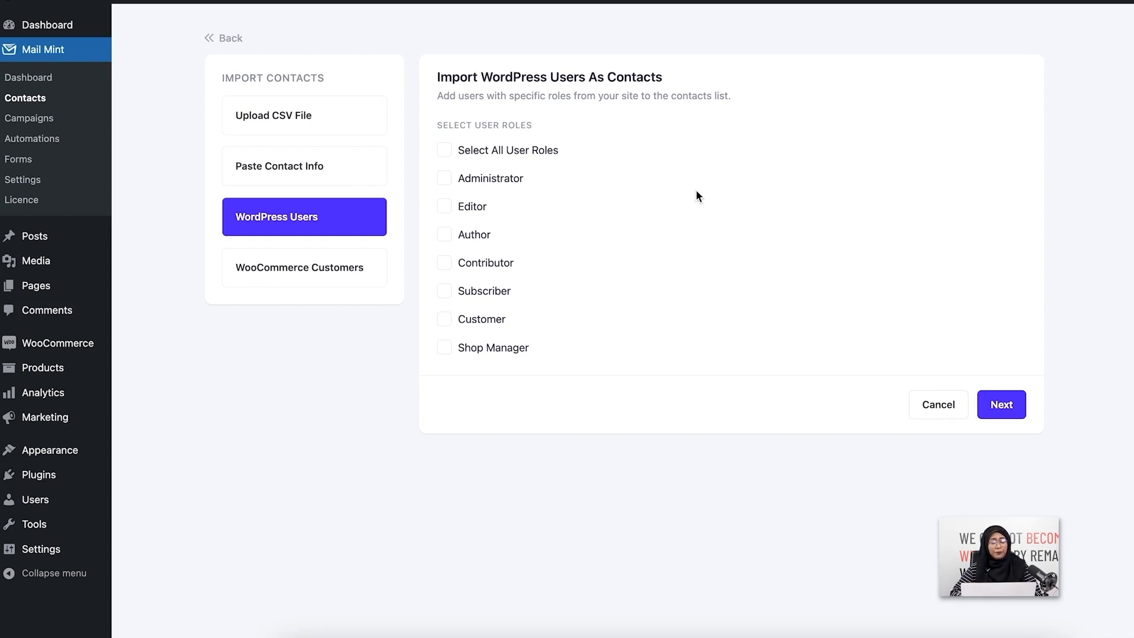
# Step: Select all user roles except Administrator for the import, and proceed to the preview of users
pyautogui.click(544, 151)
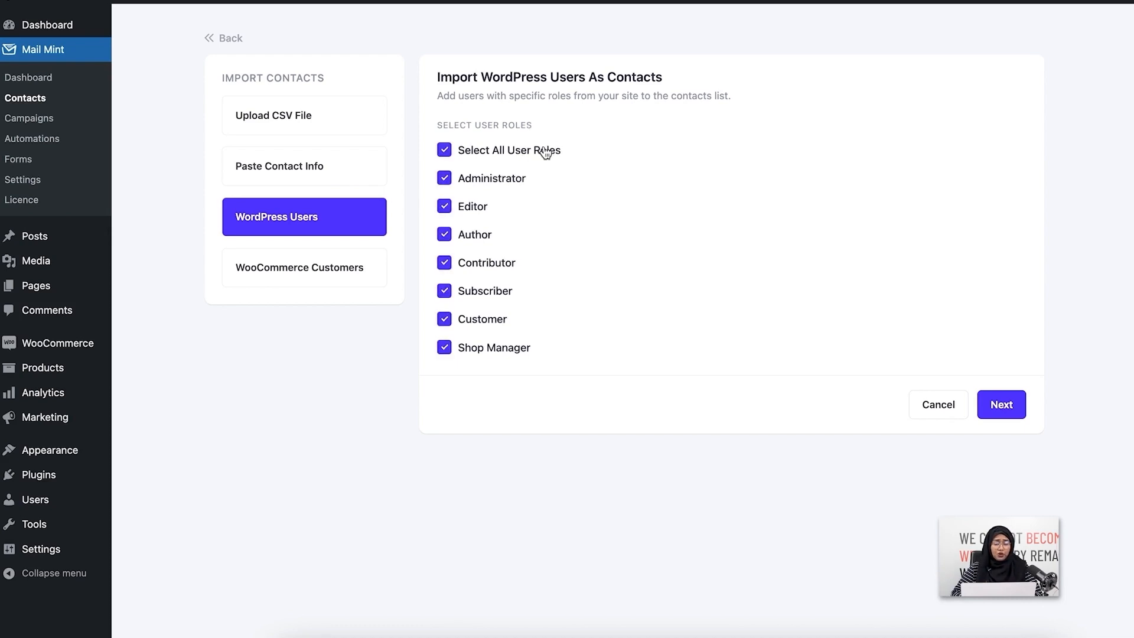
pyautogui.click(445, 183)
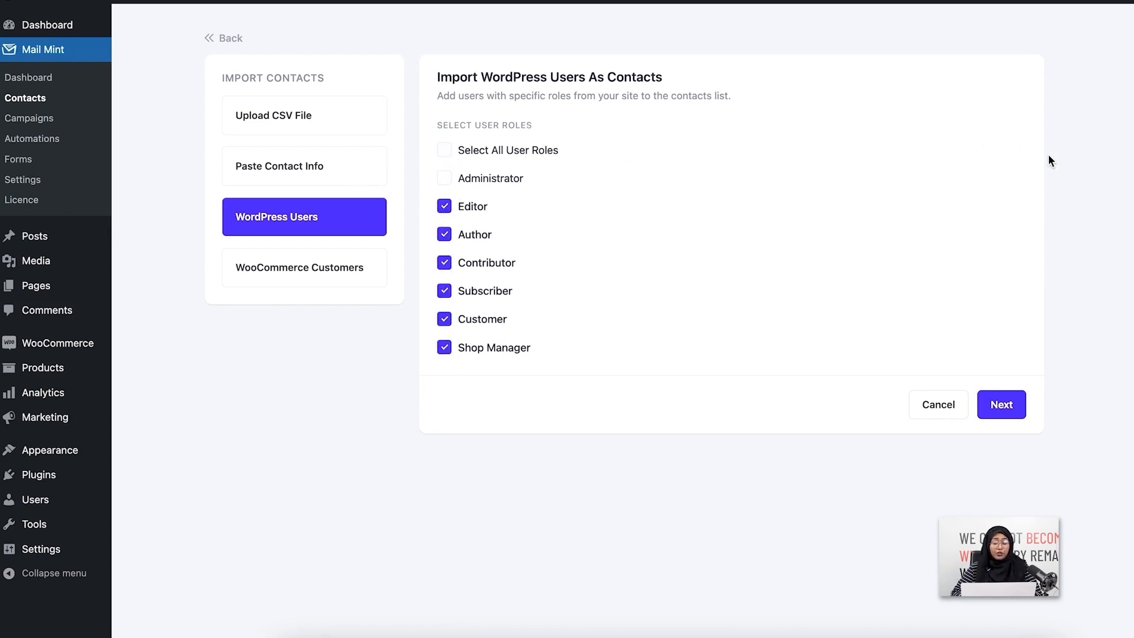
pyautogui.click(1020, 406)
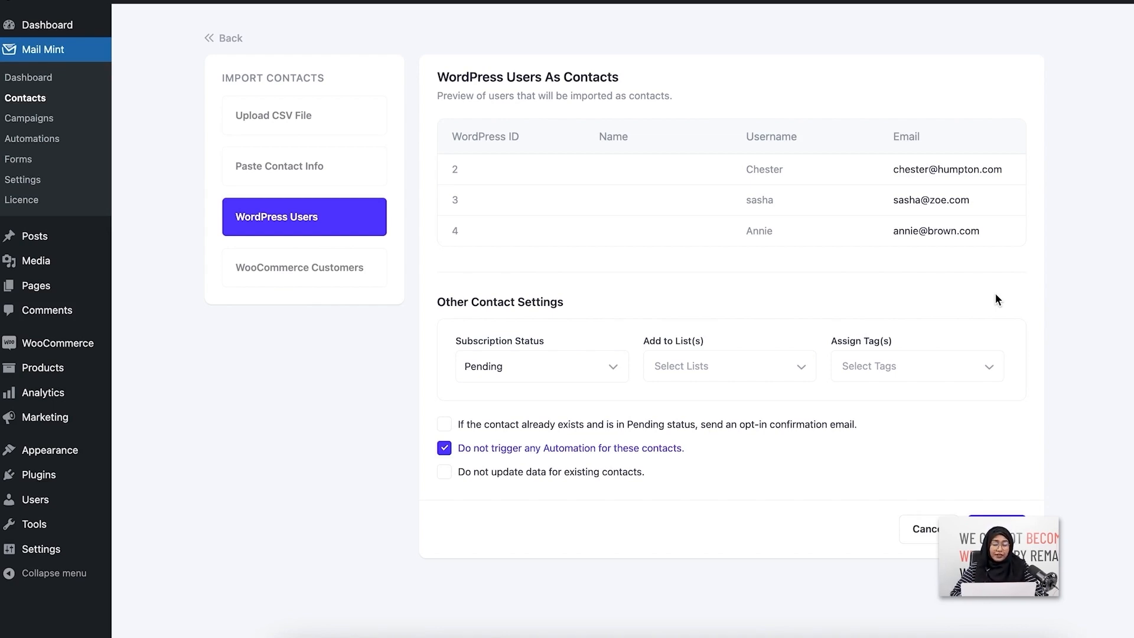
# Step: Try the Subscribed and Unsubscribed options as the subscription status for the imported WordPress users
pyautogui.click(567, 381)
pyautogui.click(549, 432)
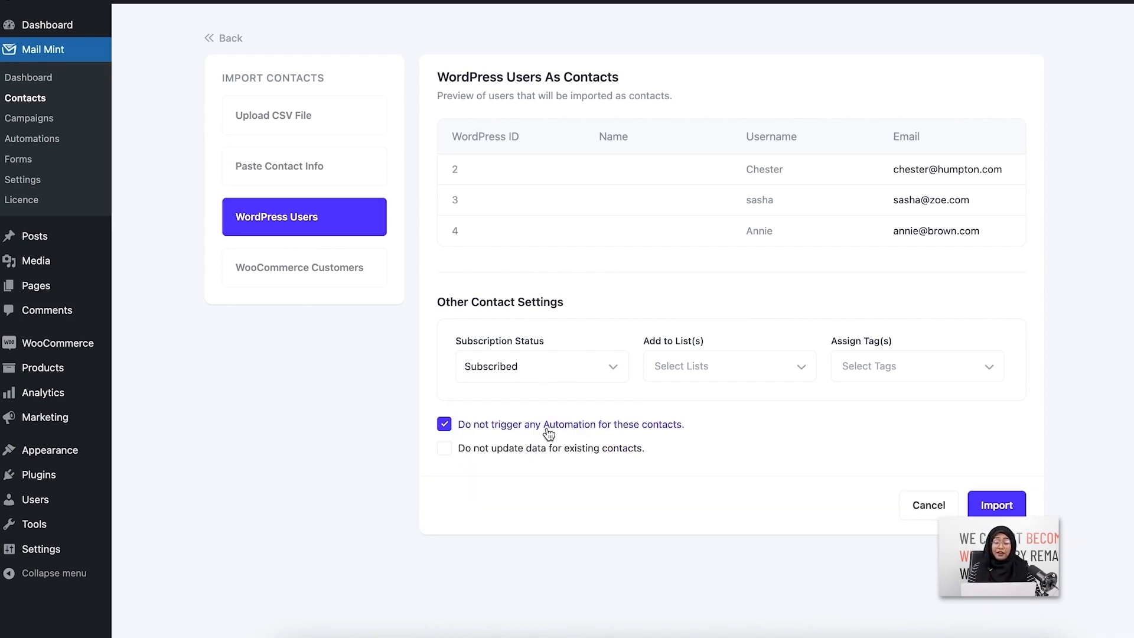
pyautogui.click(538, 385)
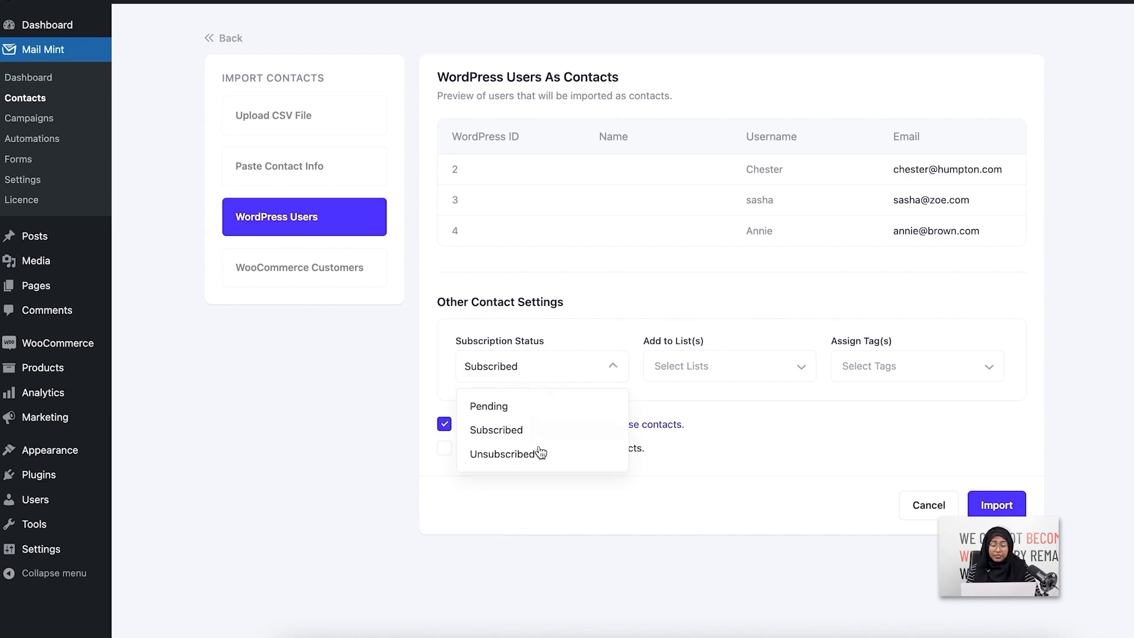
pyautogui.click(570, 460)
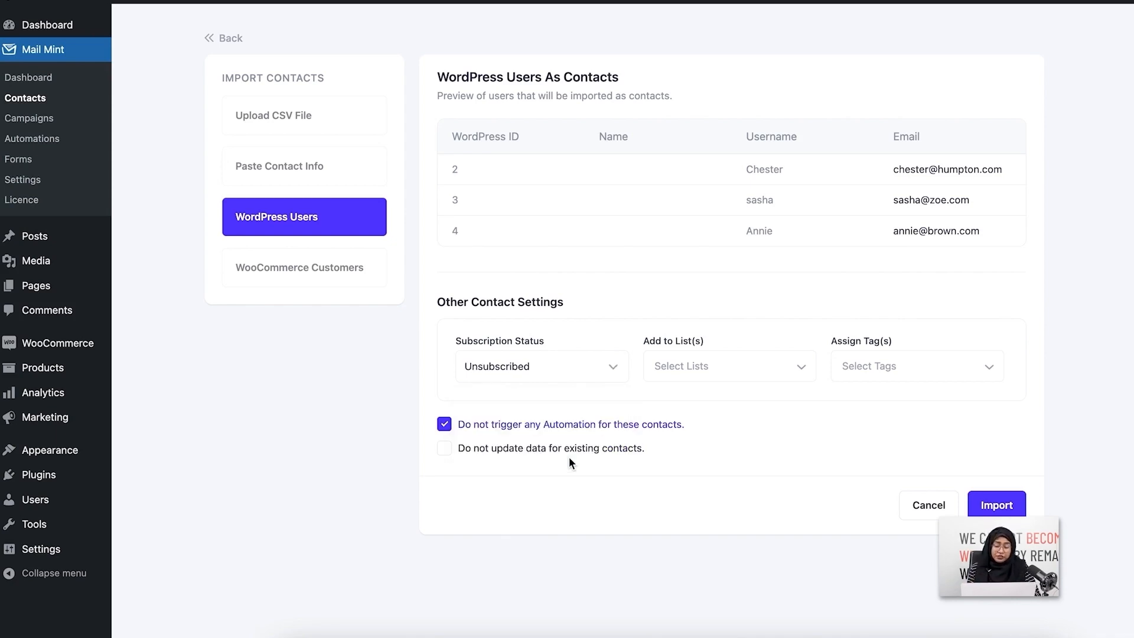
# Step: Set the subscription status to Subscribed and add the WordPress users to the WordPress Users list
pyautogui.click(558, 367)
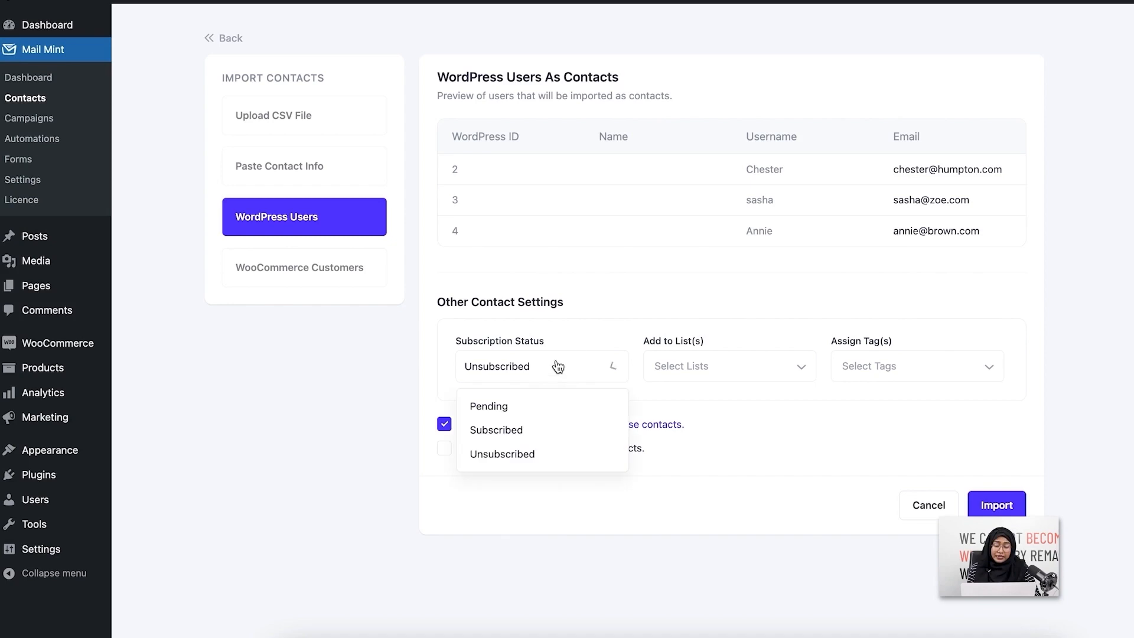
pyautogui.click(540, 427)
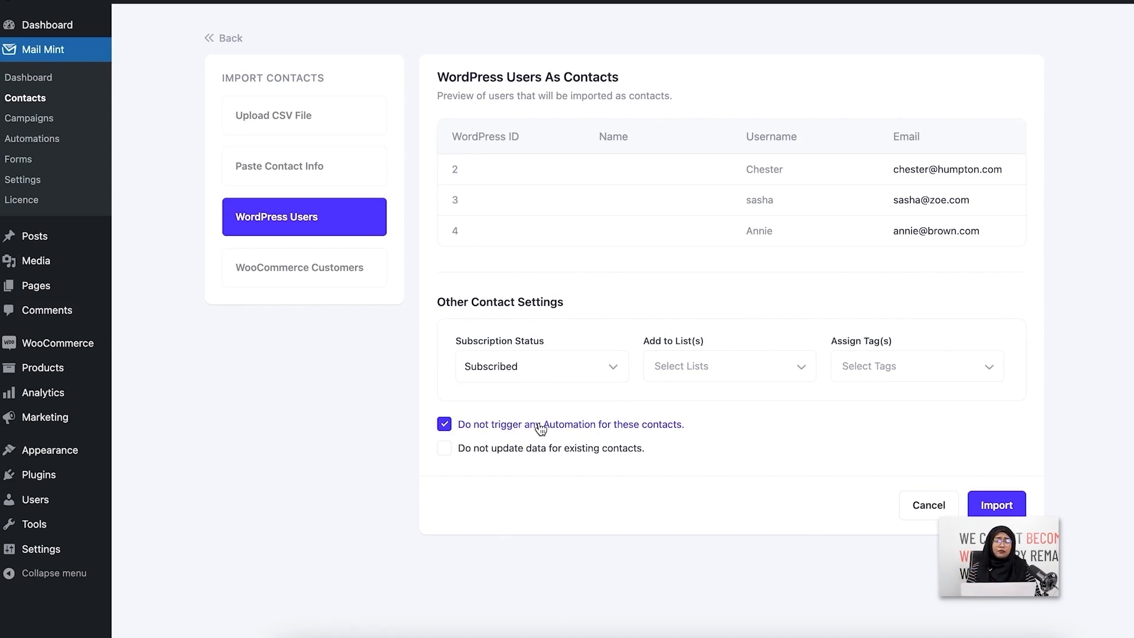
pyautogui.click(720, 378)
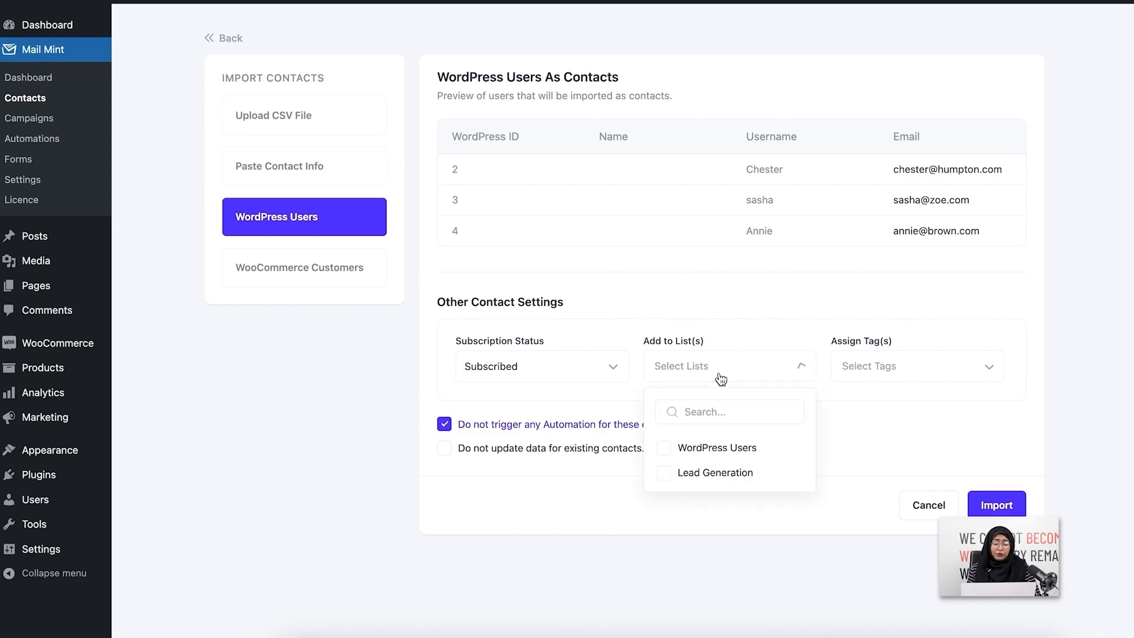
pyautogui.click(774, 453)
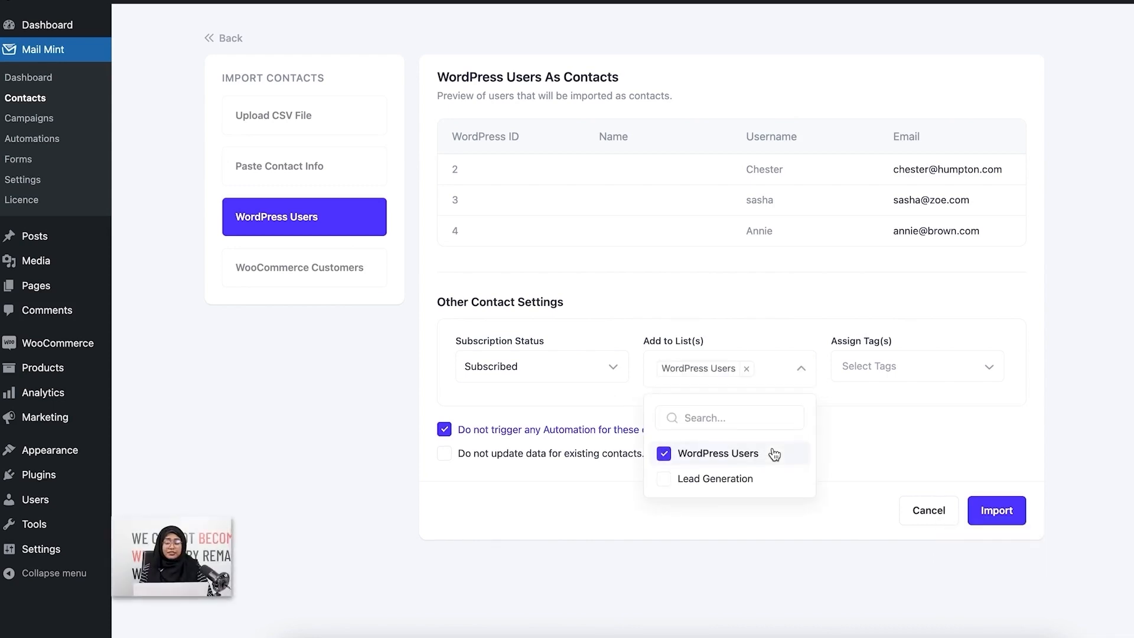
pyautogui.click(800, 374)
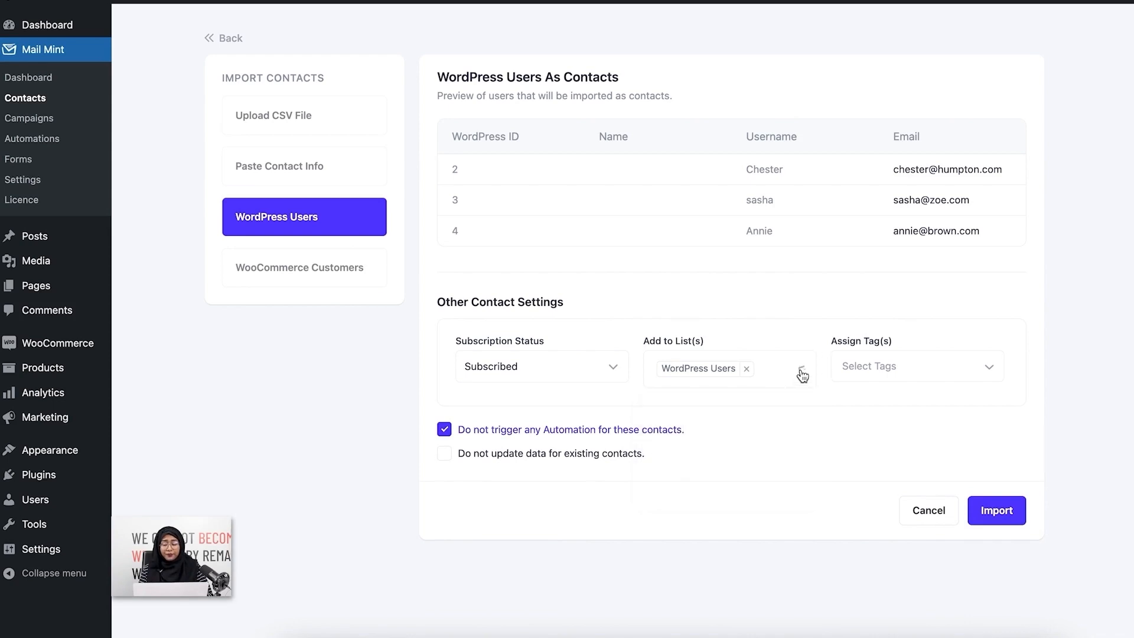
# Step: Assign the New Lead tag to the WordPress users and run the import
pyautogui.click(945, 363)
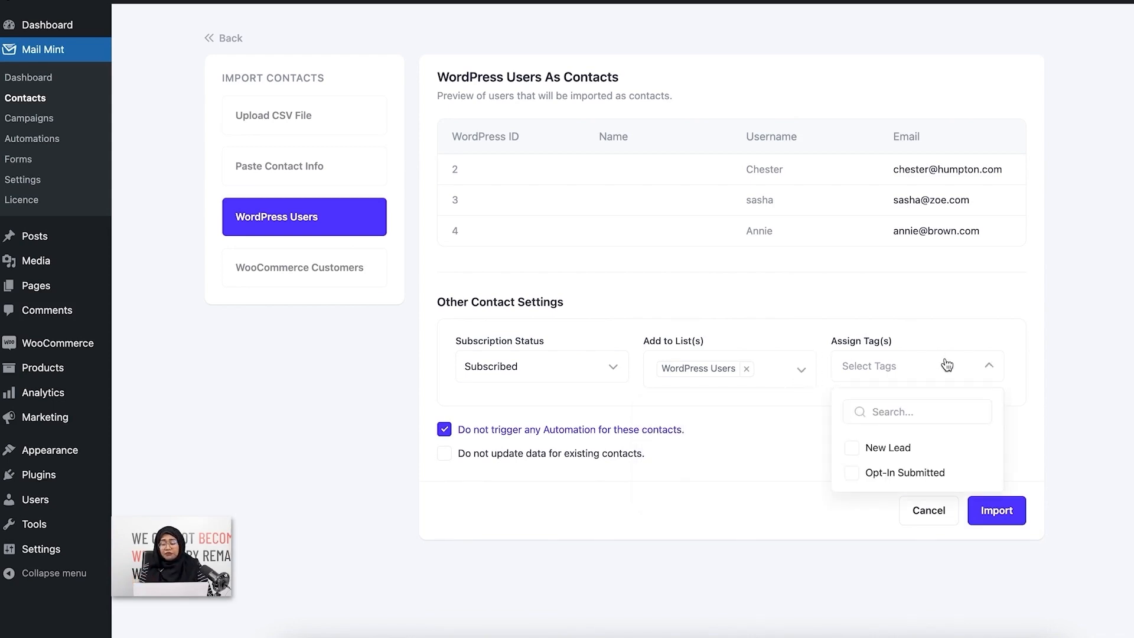
pyautogui.click(948, 458)
pyautogui.click(964, 378)
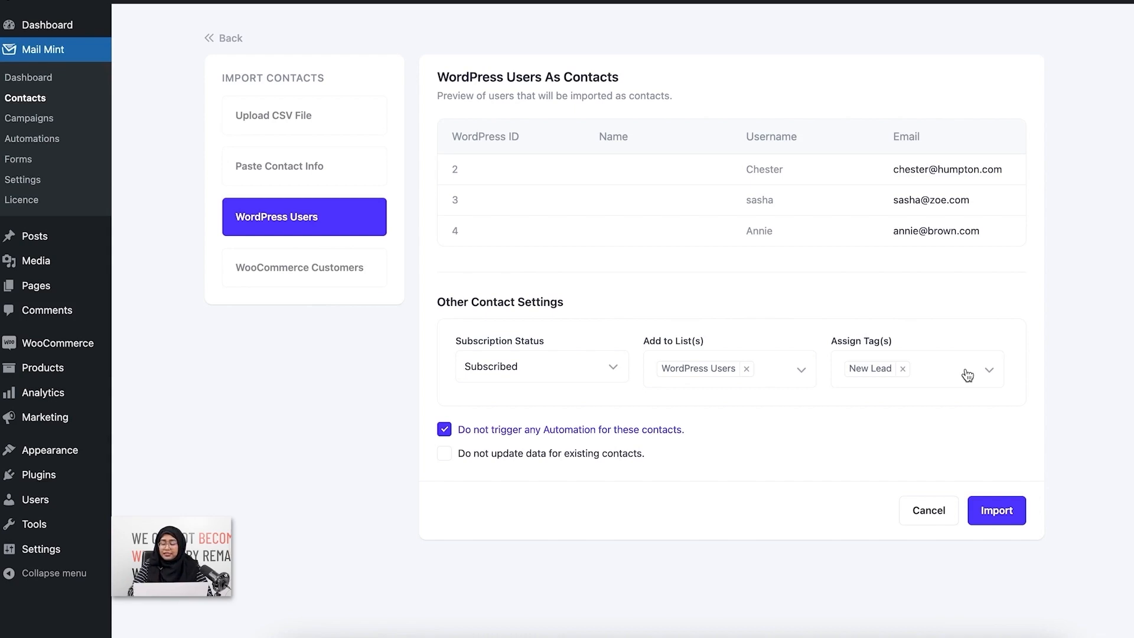
pyautogui.scroll(-1, 1026, 417)
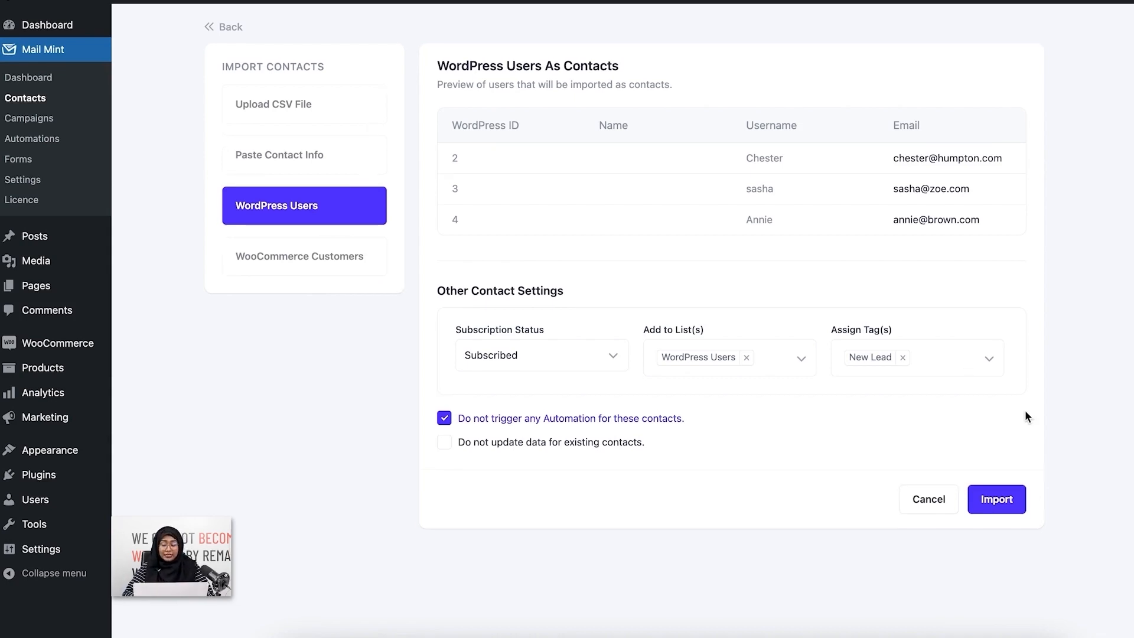
pyautogui.click(1007, 498)
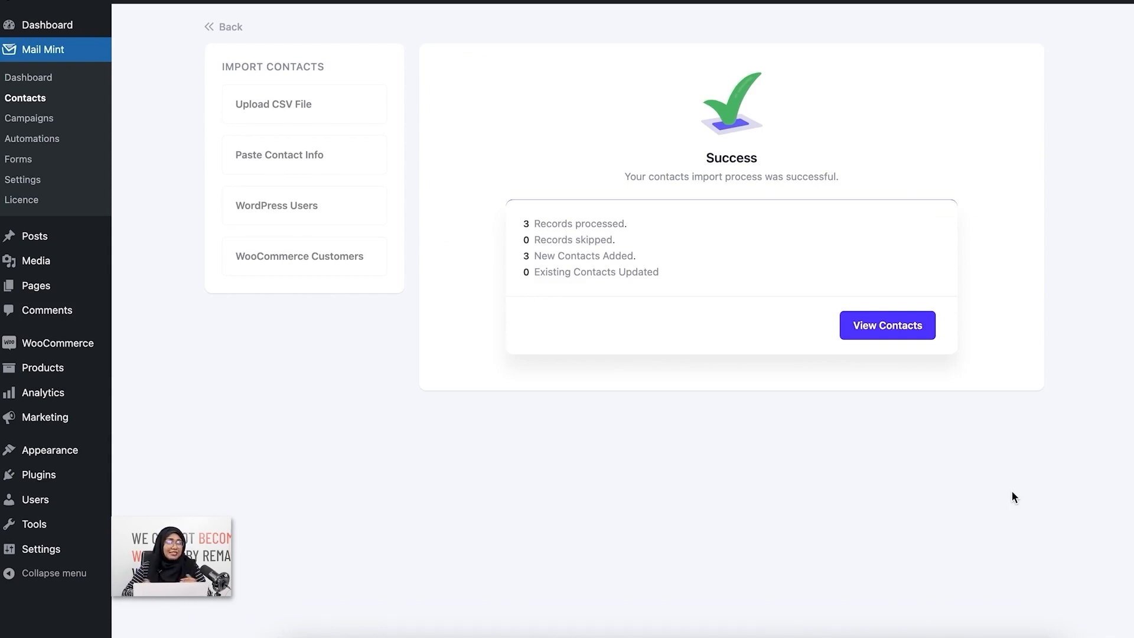
# Step: View the imported contacts, and open the WooCommerce orders list
pyautogui.click(918, 328)
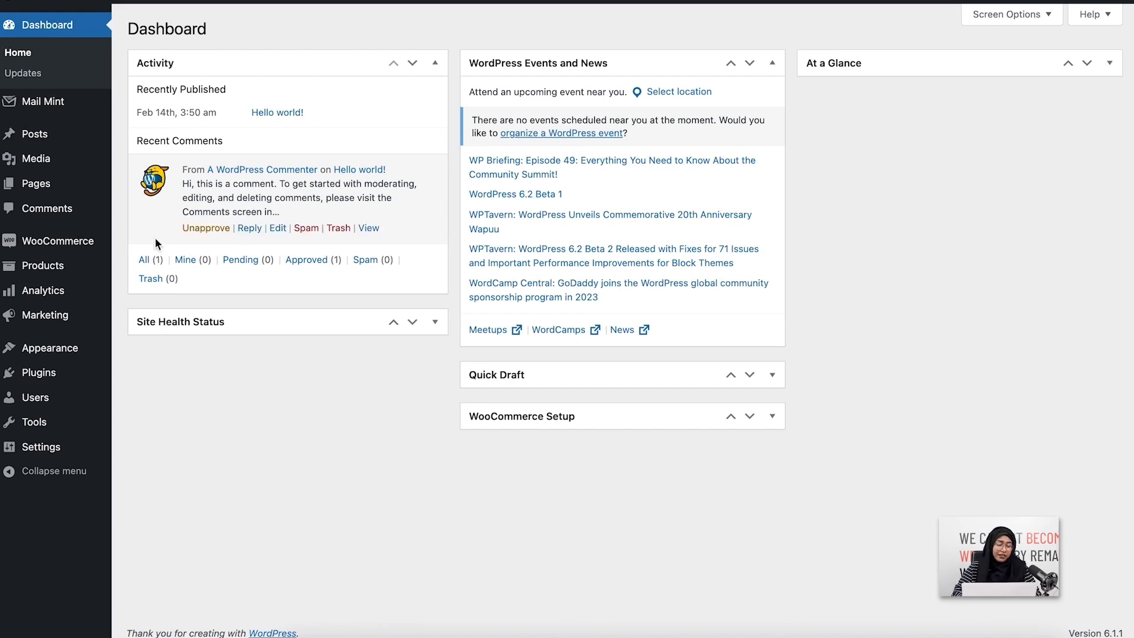
pyautogui.moveTo(79, 252)
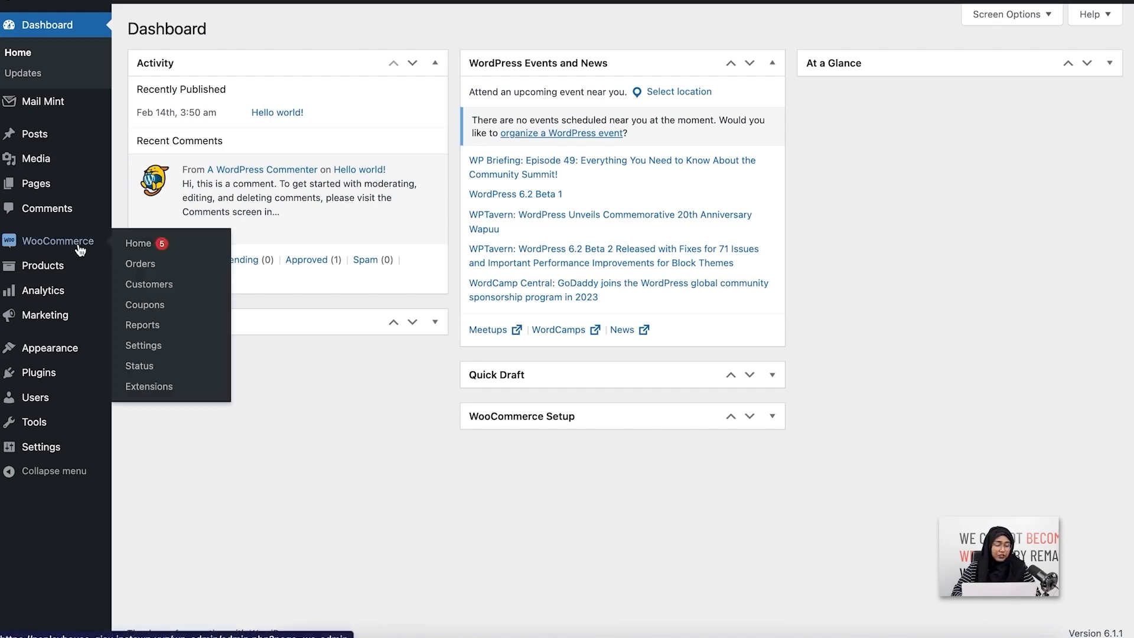
pyautogui.click(192, 263)
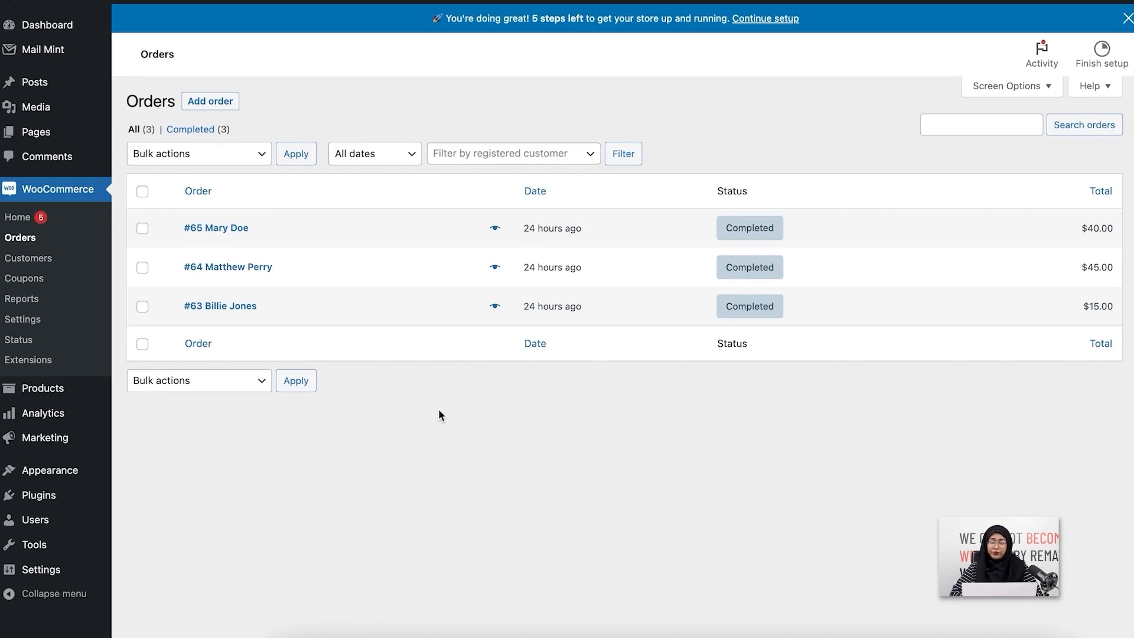
# Step: Open the contact import in Mail Mint, choose WooCommerce Customers as the source, and review the customer data fields
pyautogui.moveTo(53, 50)
pyautogui.click(145, 72)
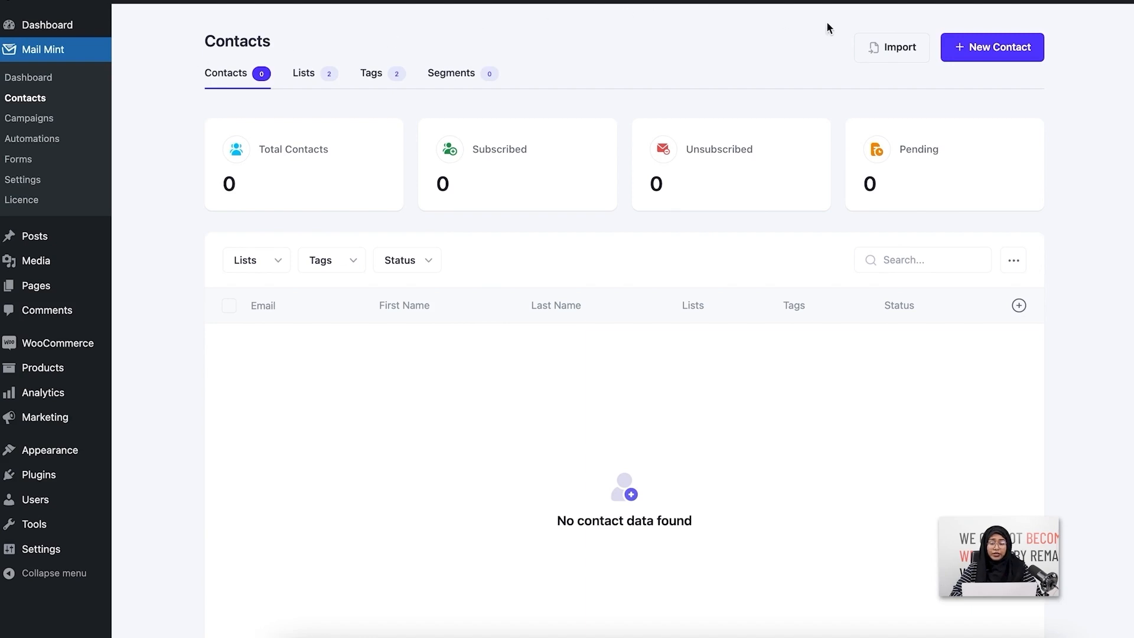
pyautogui.click(898, 49)
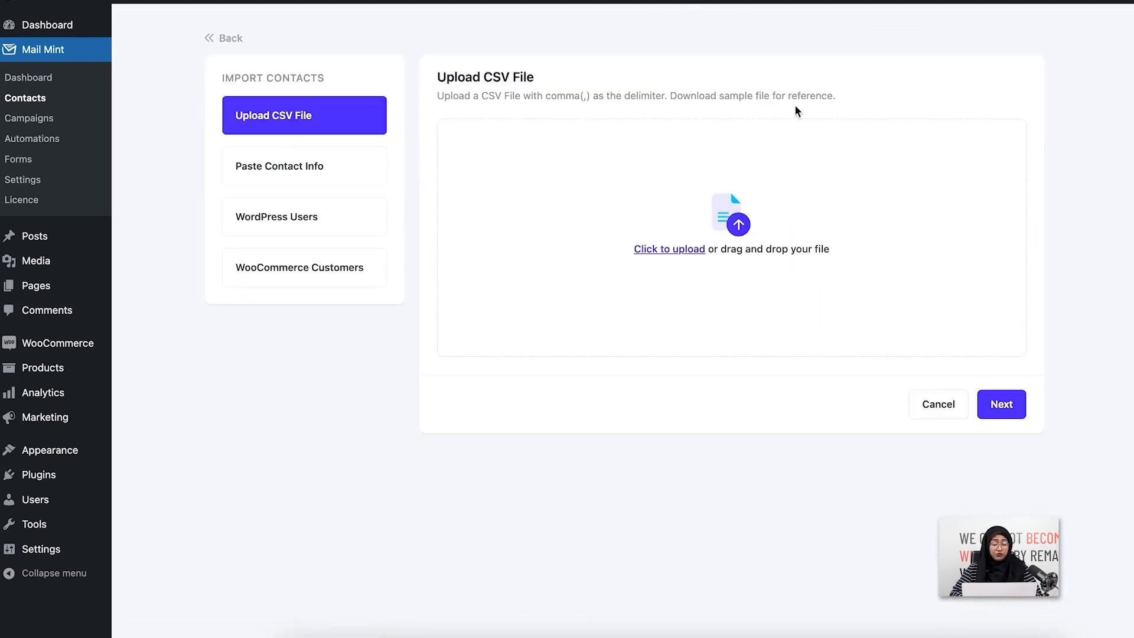
pyautogui.click(384, 268)
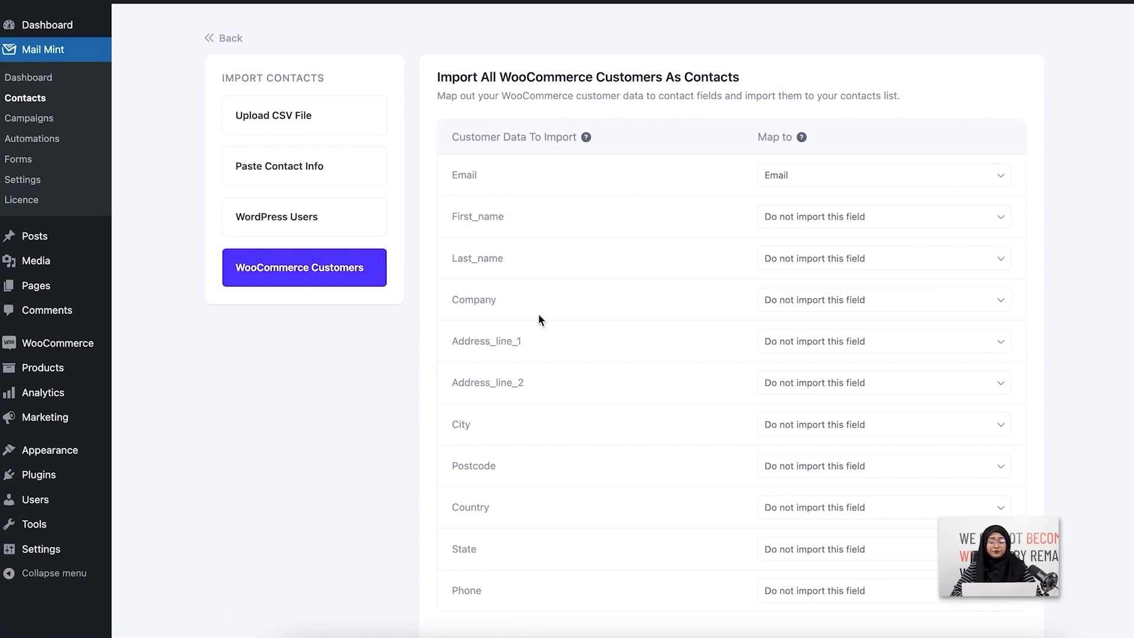
pyautogui.scroll(-5, 538, 318)
pyautogui.scroll(5, 538, 319)
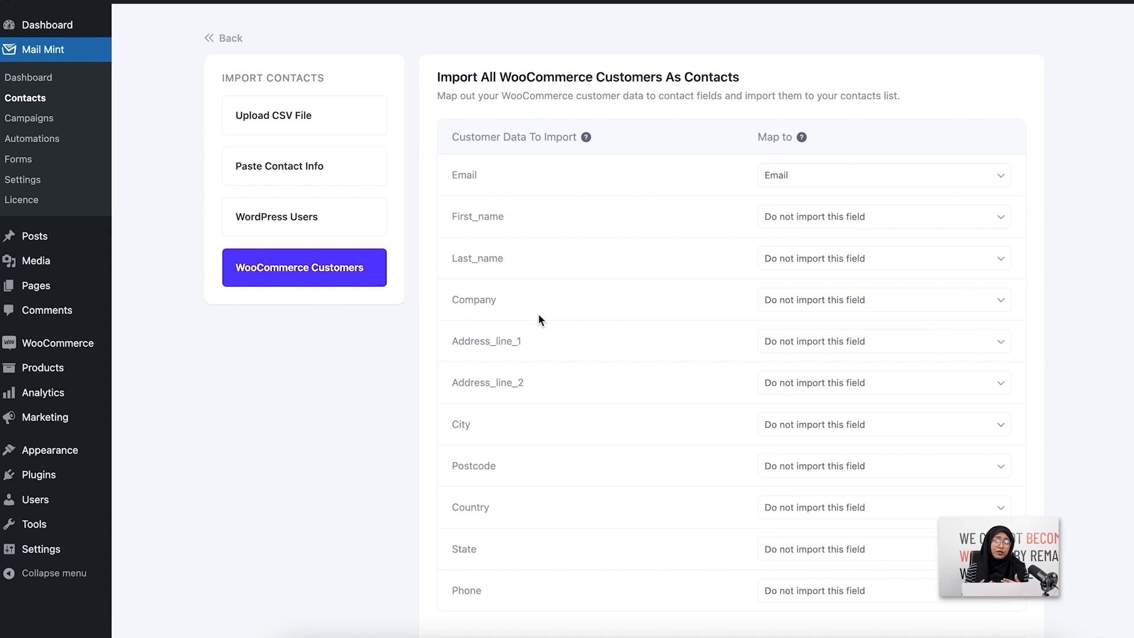
# Step: Map the First_name and Last_name customer data to the First Name and Last Name contact fields
pyautogui.click(915, 227)
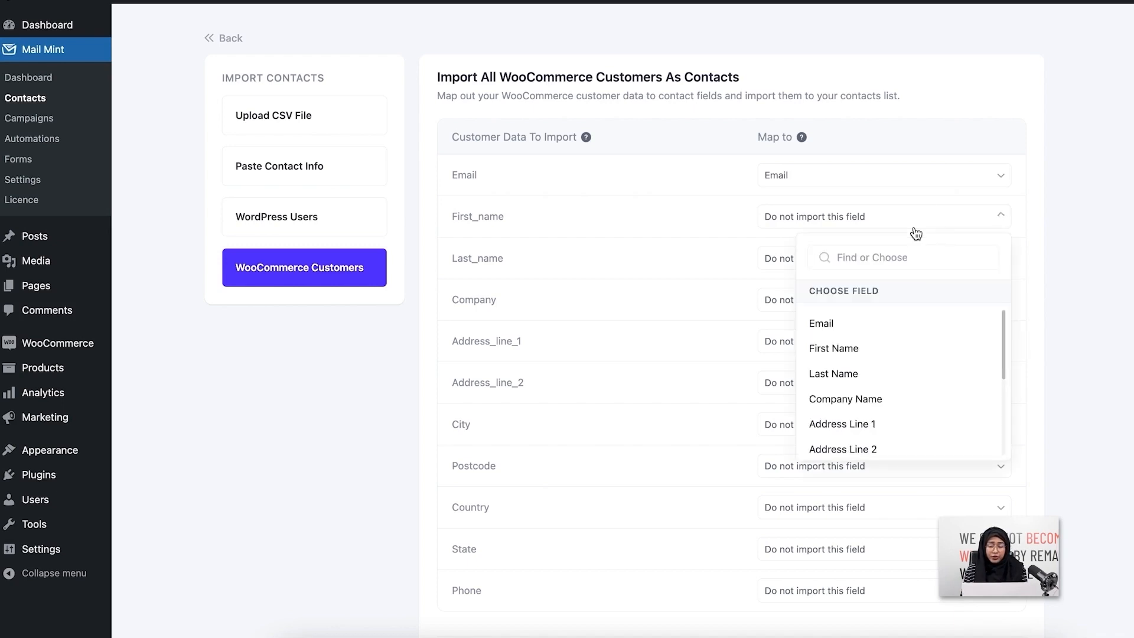
pyautogui.click(858, 351)
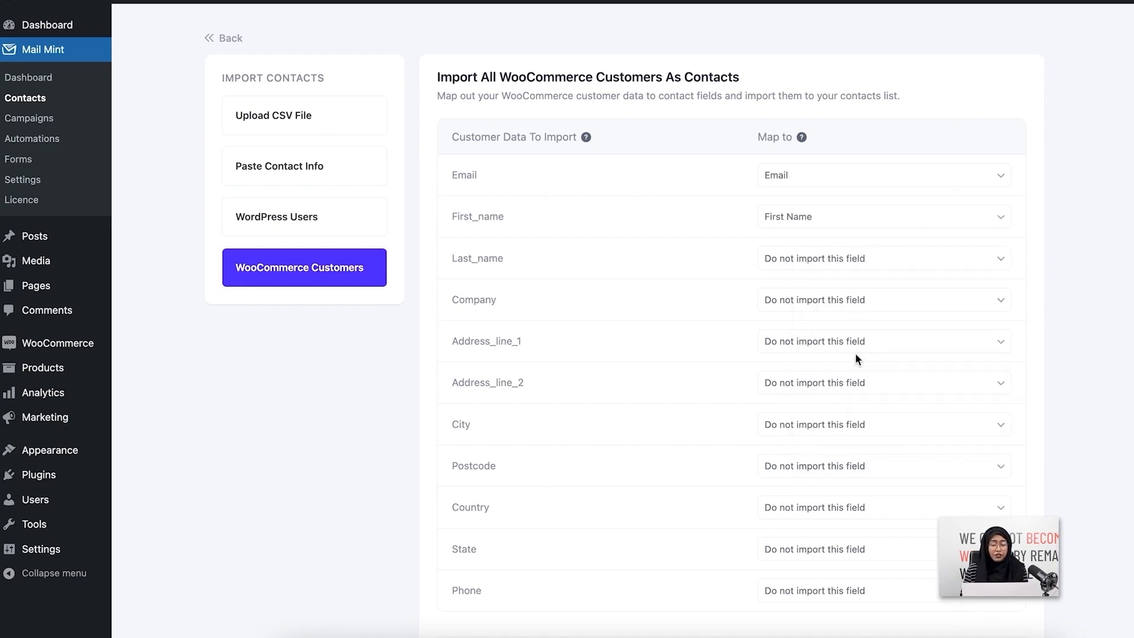
pyautogui.click(883, 267)
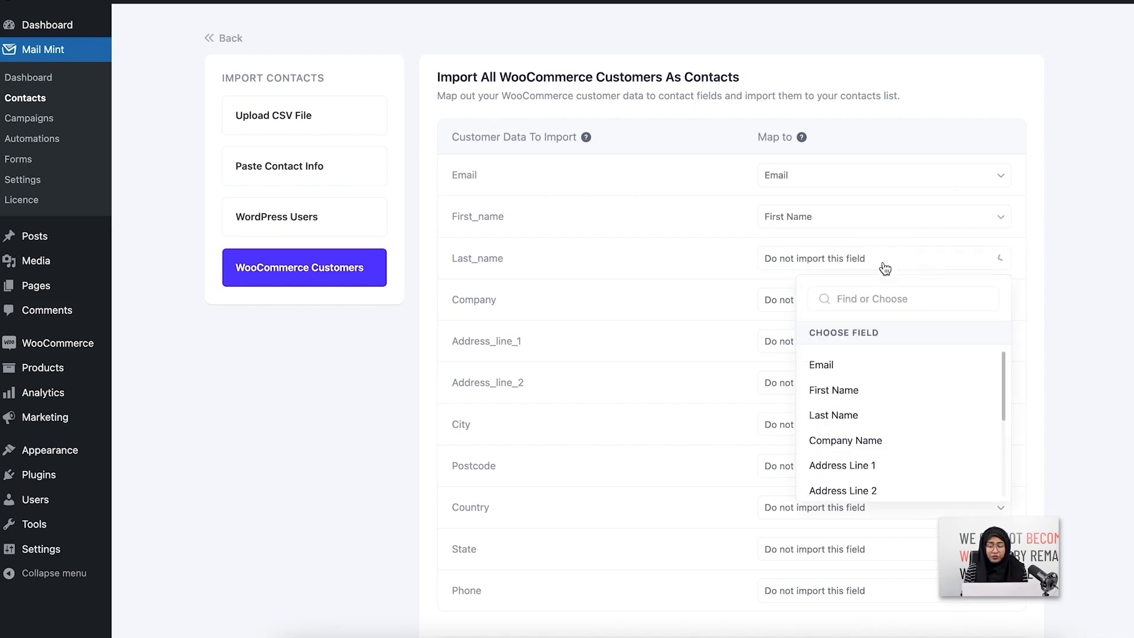
pyautogui.click(901, 408)
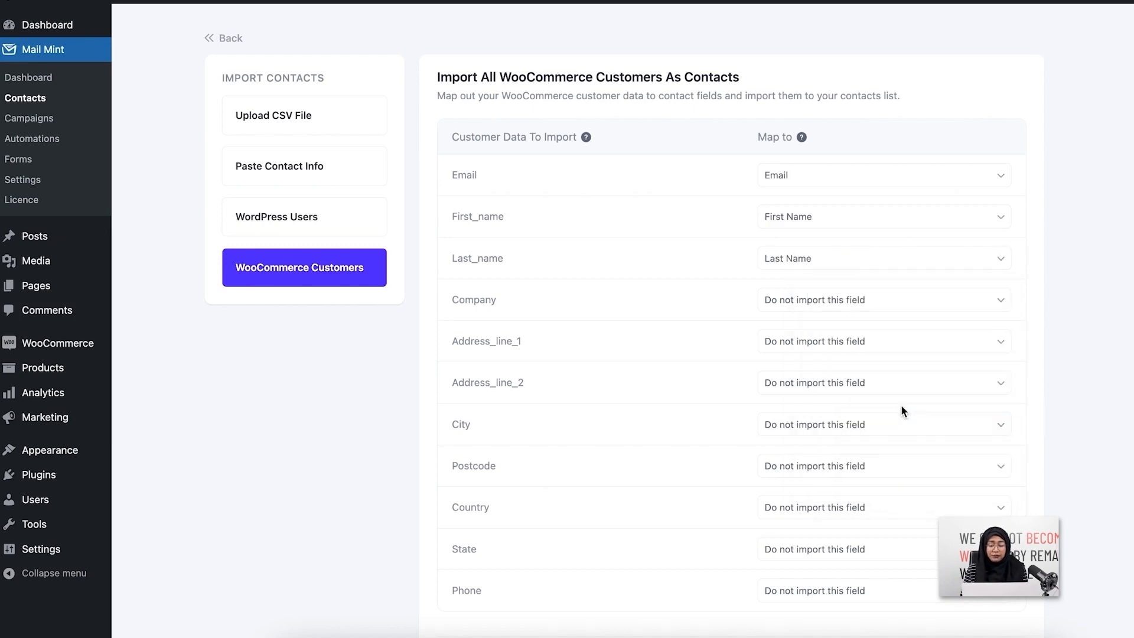
# Step: Map the City customer data to the City contact field
pyautogui.scroll(-2, 902, 407)
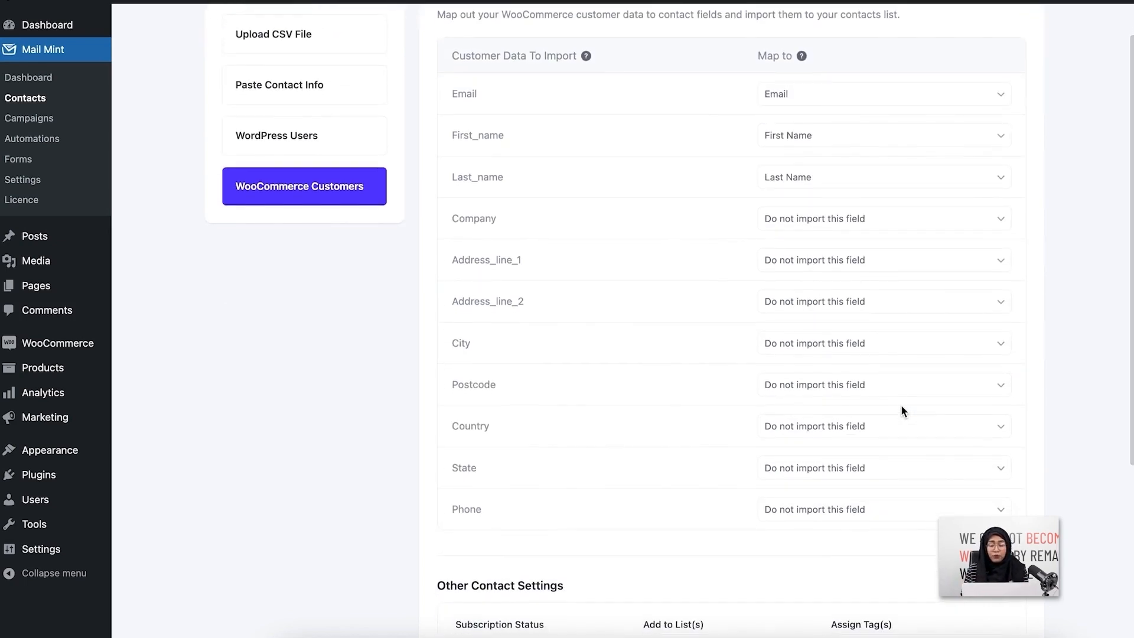
pyautogui.click(915, 356)
pyautogui.scroll(-1, 875, 486)
pyautogui.scroll(-1, 867, 493)
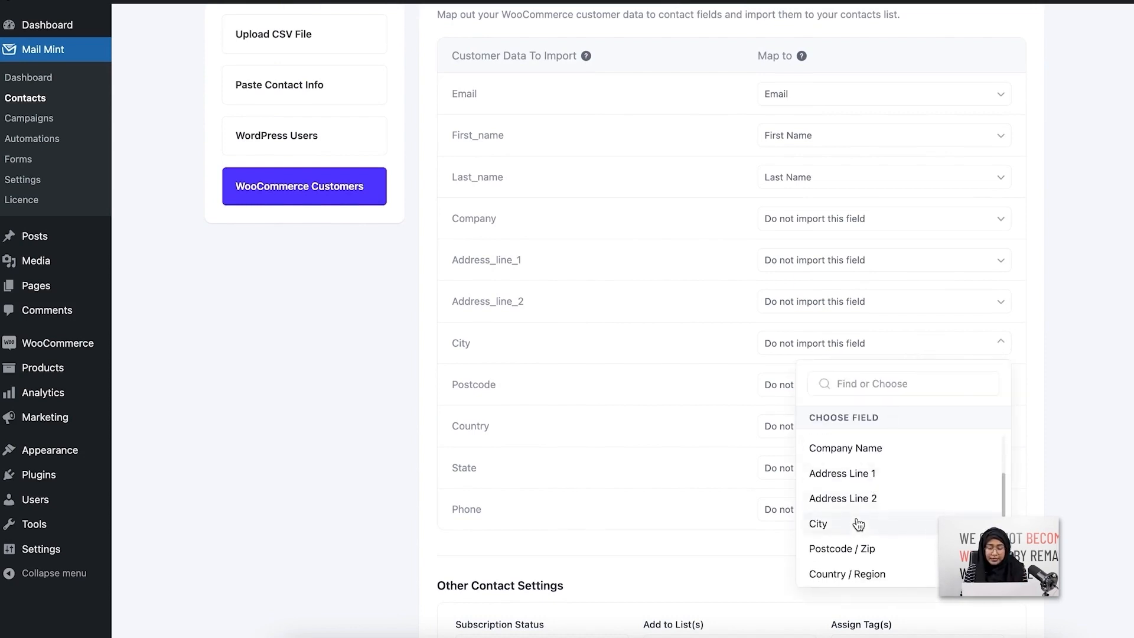
pyautogui.click(858, 522)
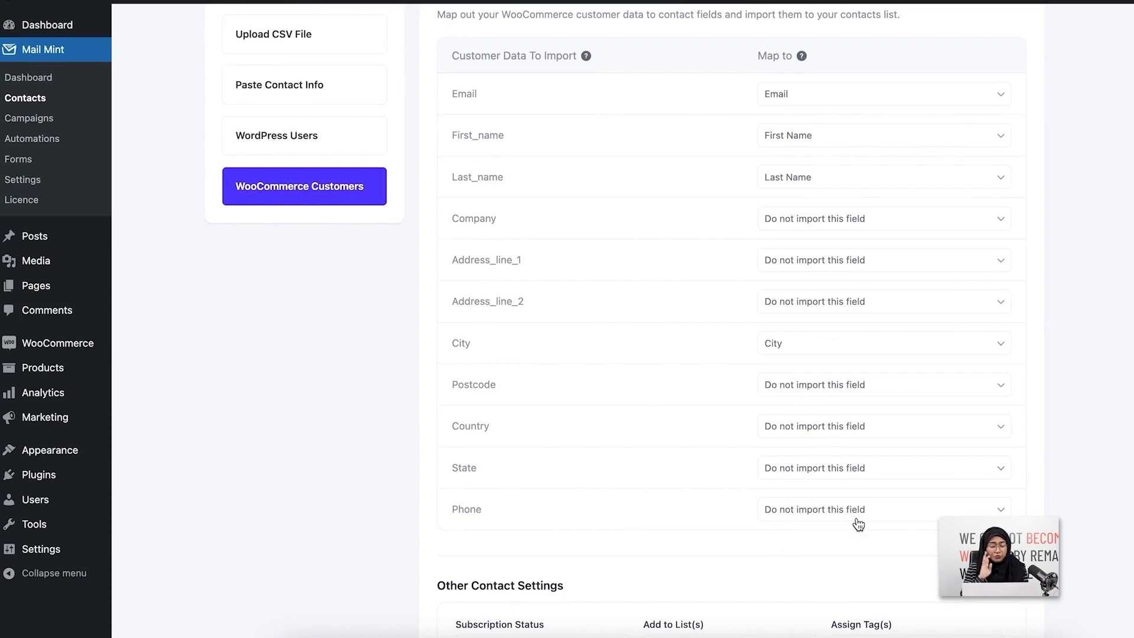
# Step: Map the Country customer data to the Country / Region contact field
pyautogui.click(910, 434)
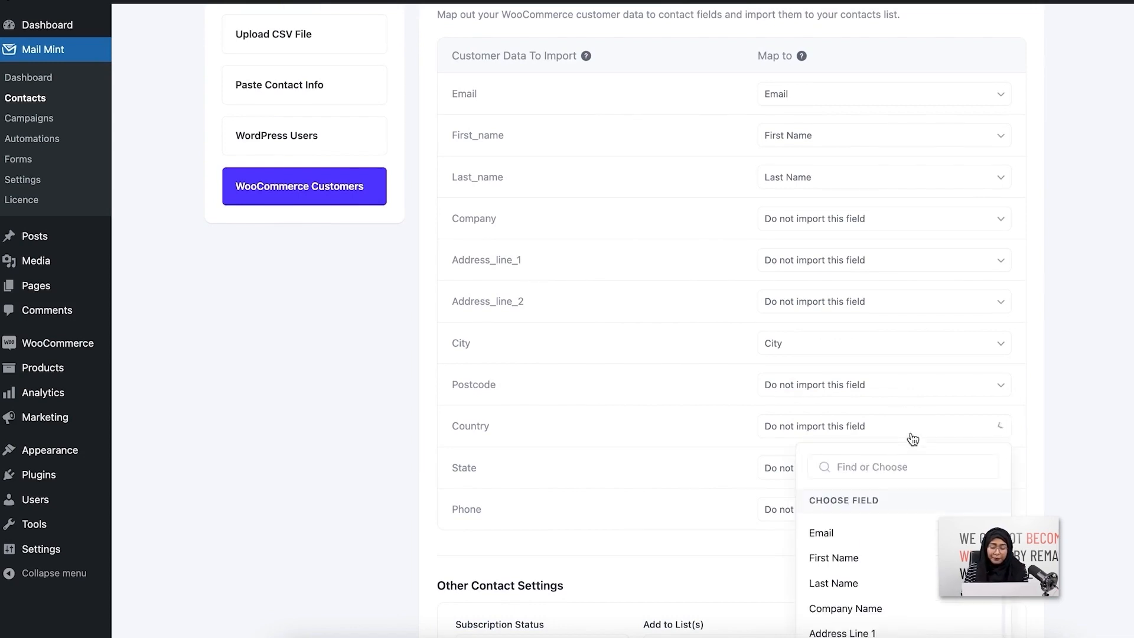
pyautogui.scroll(-3, 910, 558)
pyautogui.scroll(-4, 909, 558)
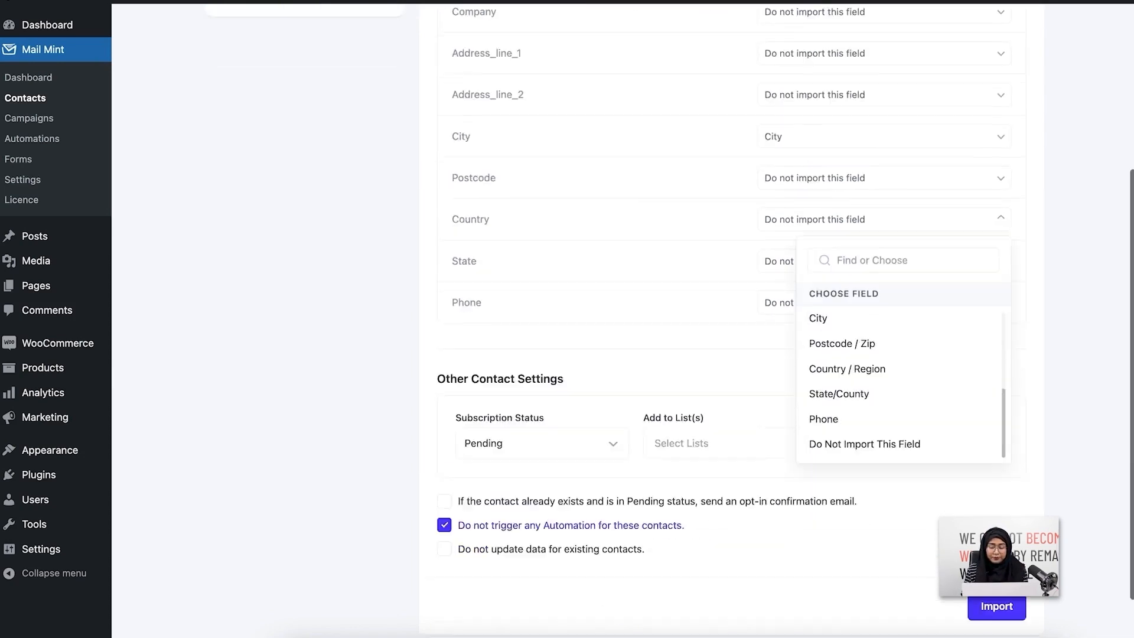
pyautogui.click(933, 351)
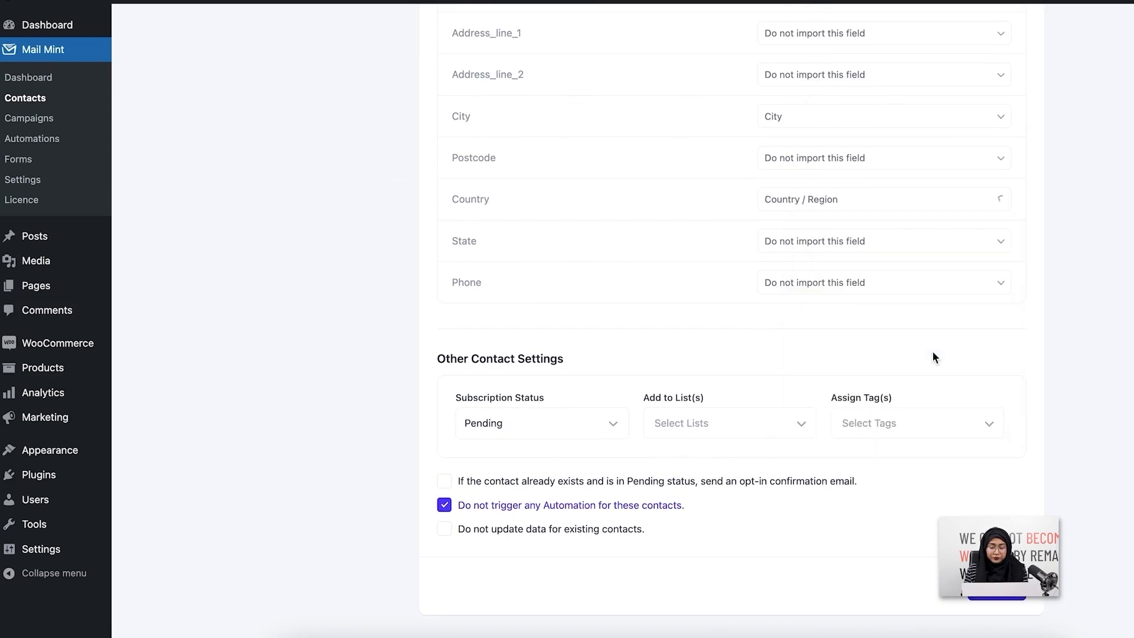
# Step: Map the Phone customer data to the Phone contact field and review the field mapping
pyautogui.click(845, 295)
pyautogui.scroll(-4, 857, 484)
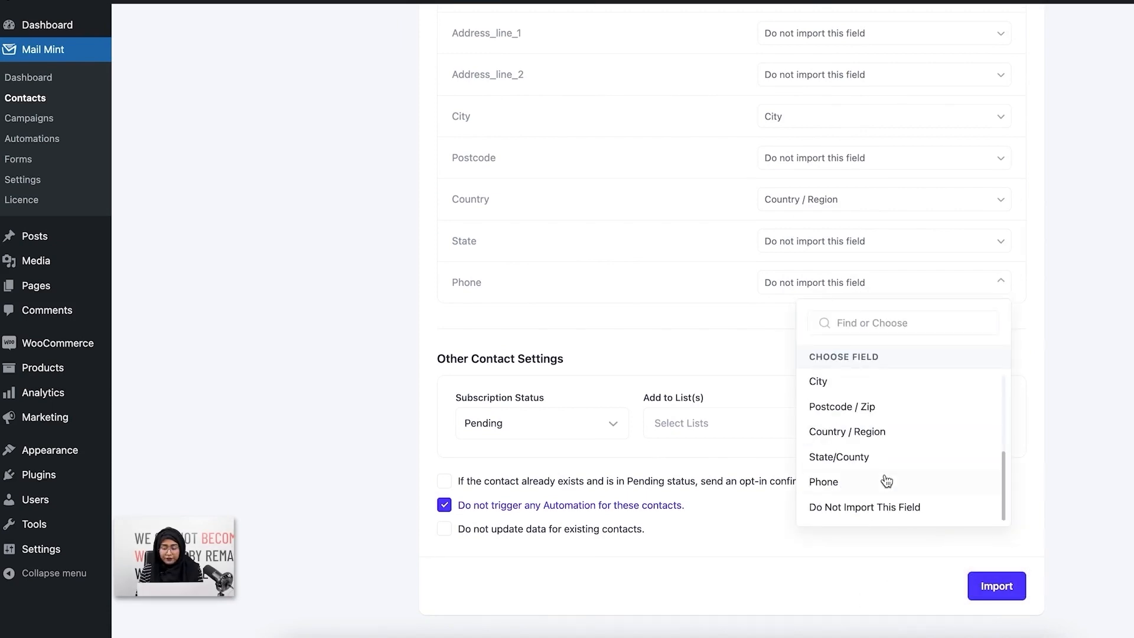
pyautogui.click(871, 479)
pyautogui.scroll(3, 870, 477)
pyautogui.scroll(2, 889, 331)
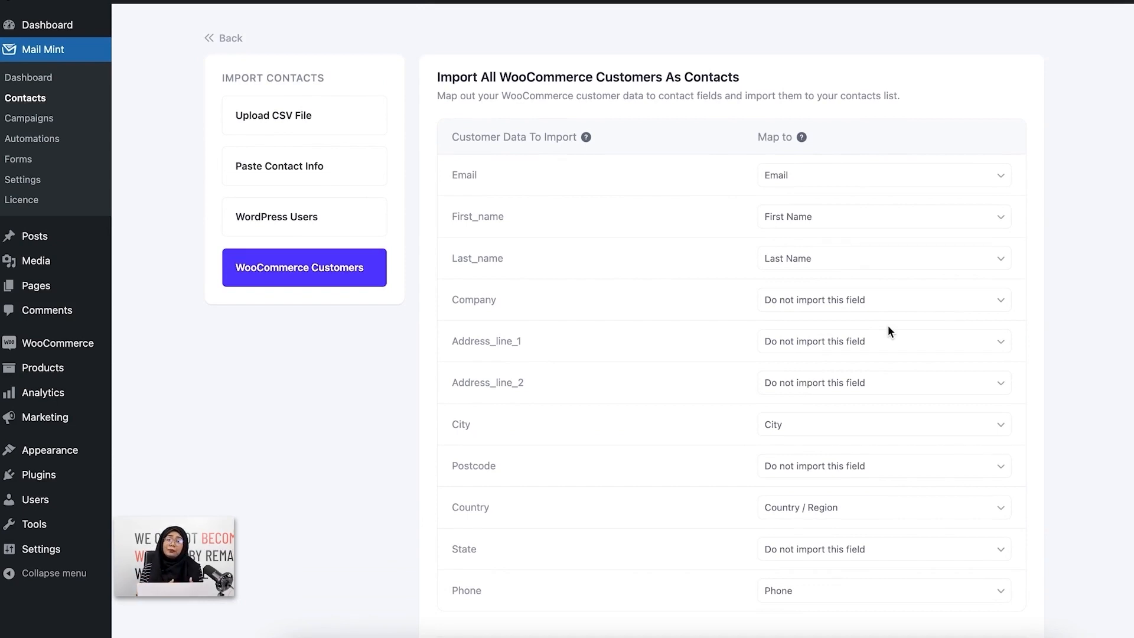
# Step: Leave the opt-in confirmation email option off and set the subscription status of the WooCommerce customers to Subscribed
pyautogui.scroll(-6, 888, 324)
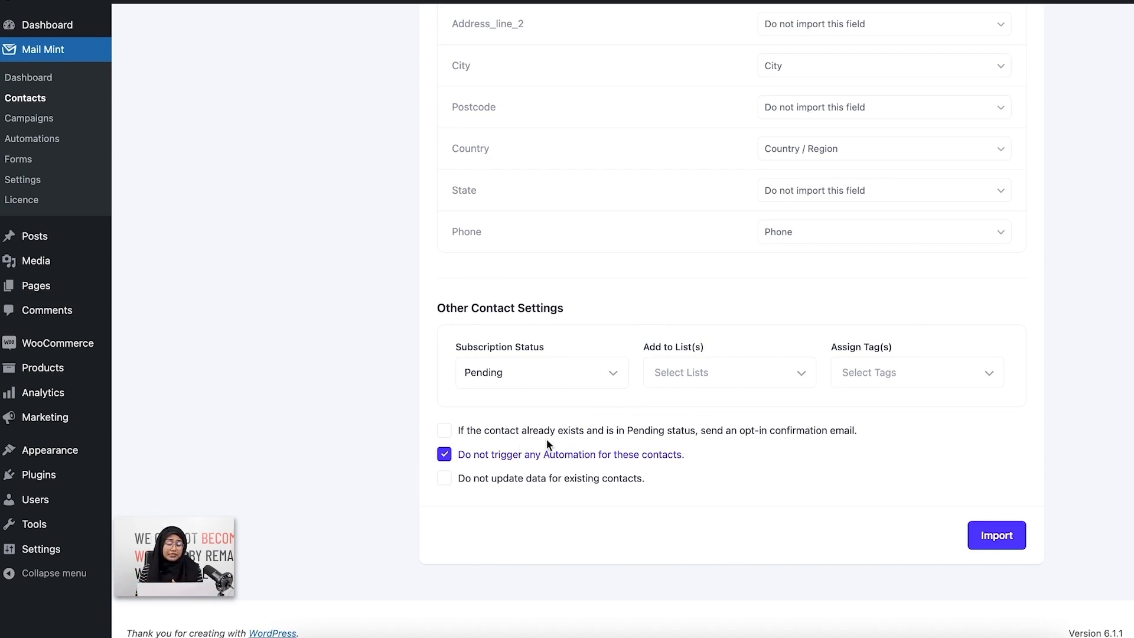
pyautogui.click(445, 431)
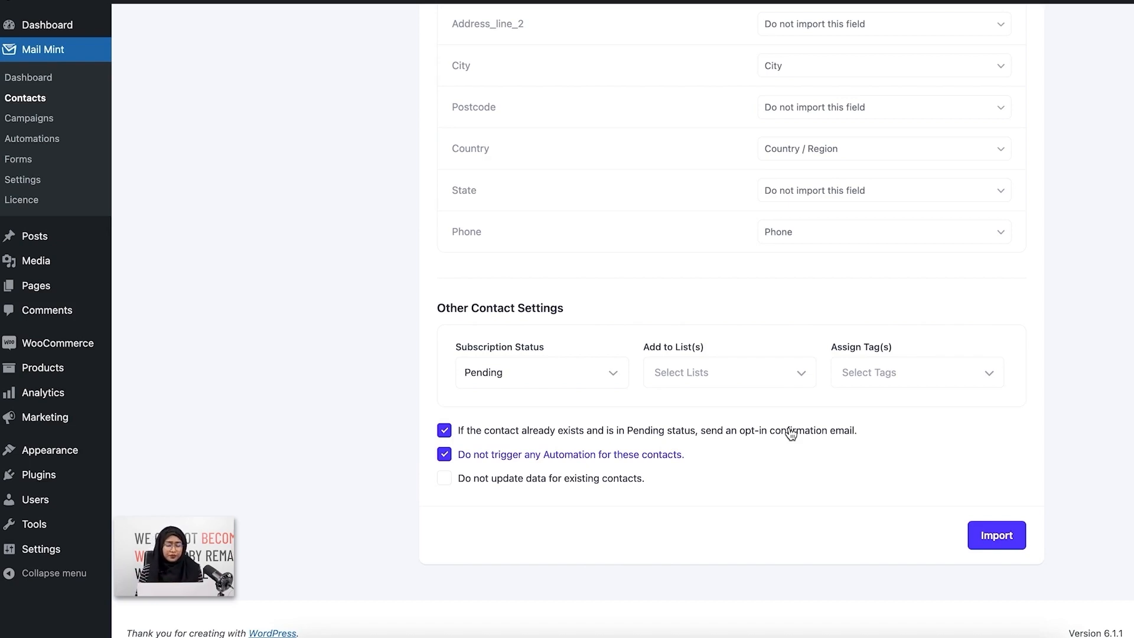
pyautogui.click(452, 431)
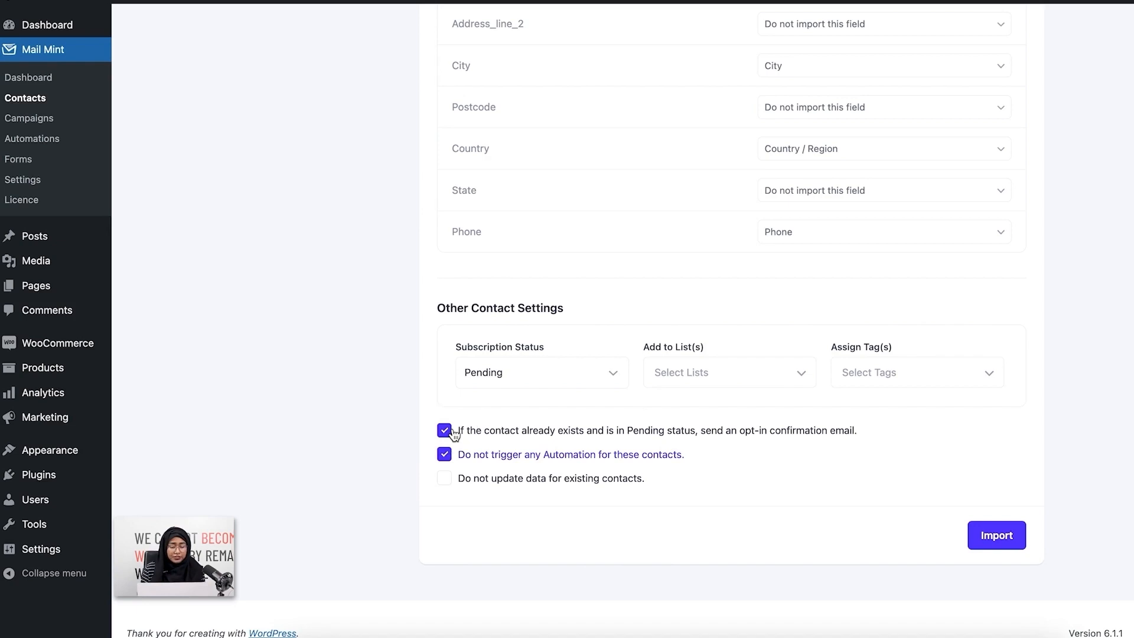
pyautogui.click(545, 373)
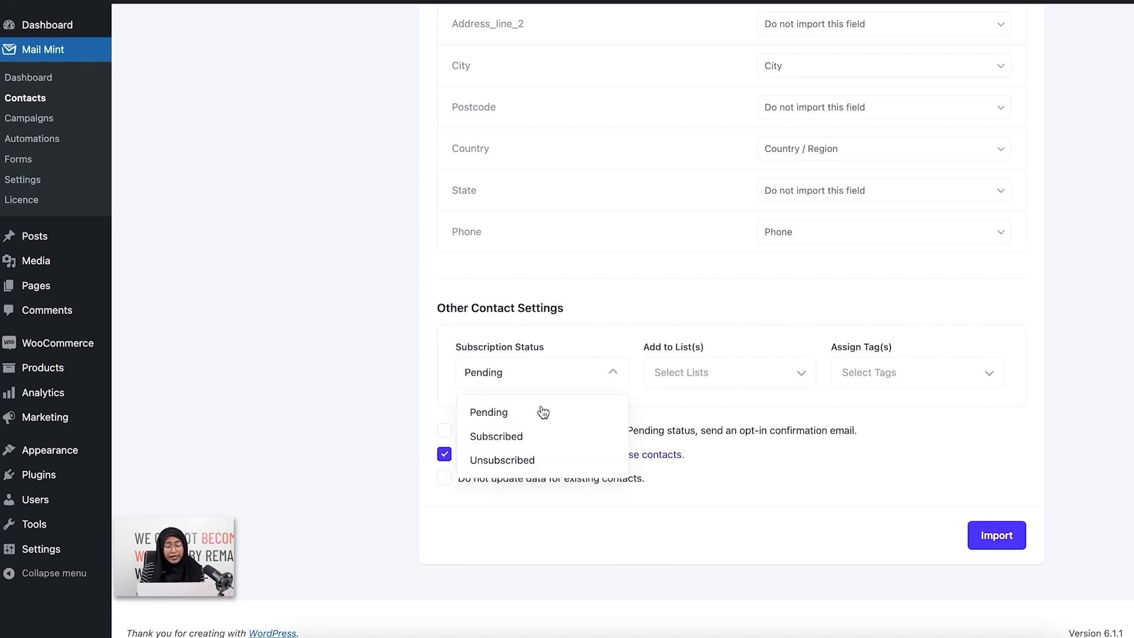
pyautogui.click(537, 437)
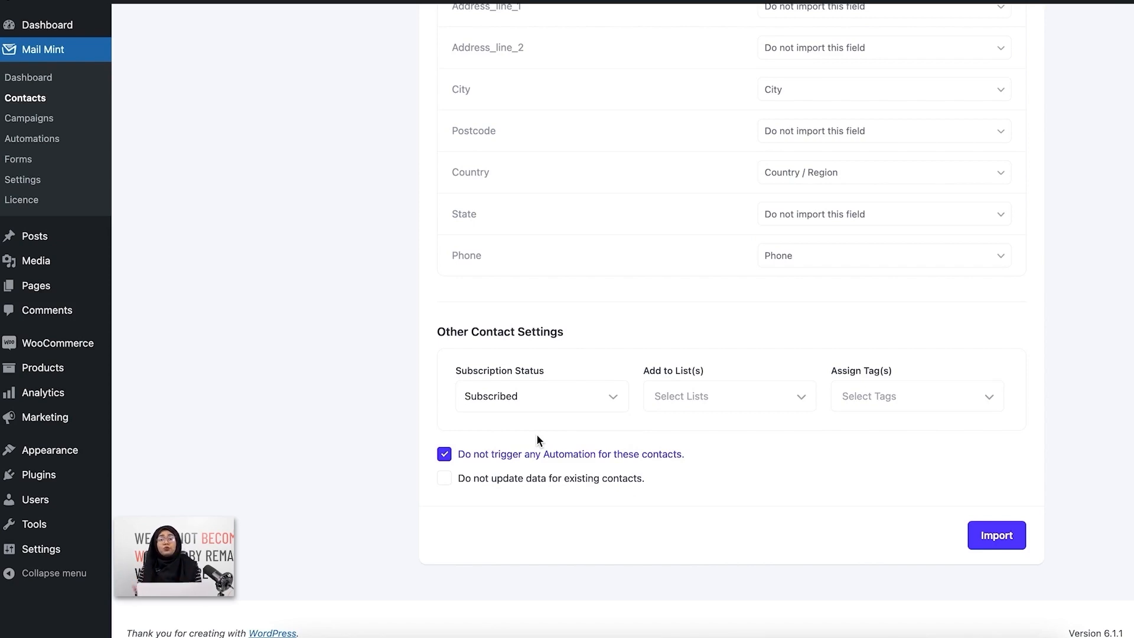
# Step: Create a new list named Woocommerce and add the imported customers to it
pyautogui.click(715, 412)
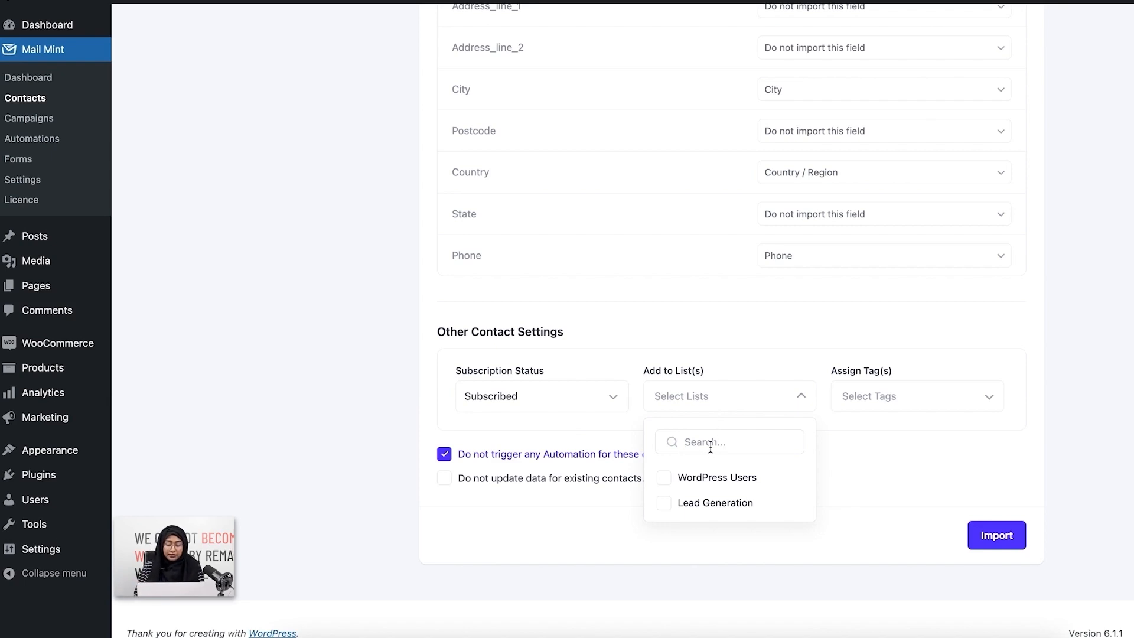
pyautogui.write('Woocommerce')
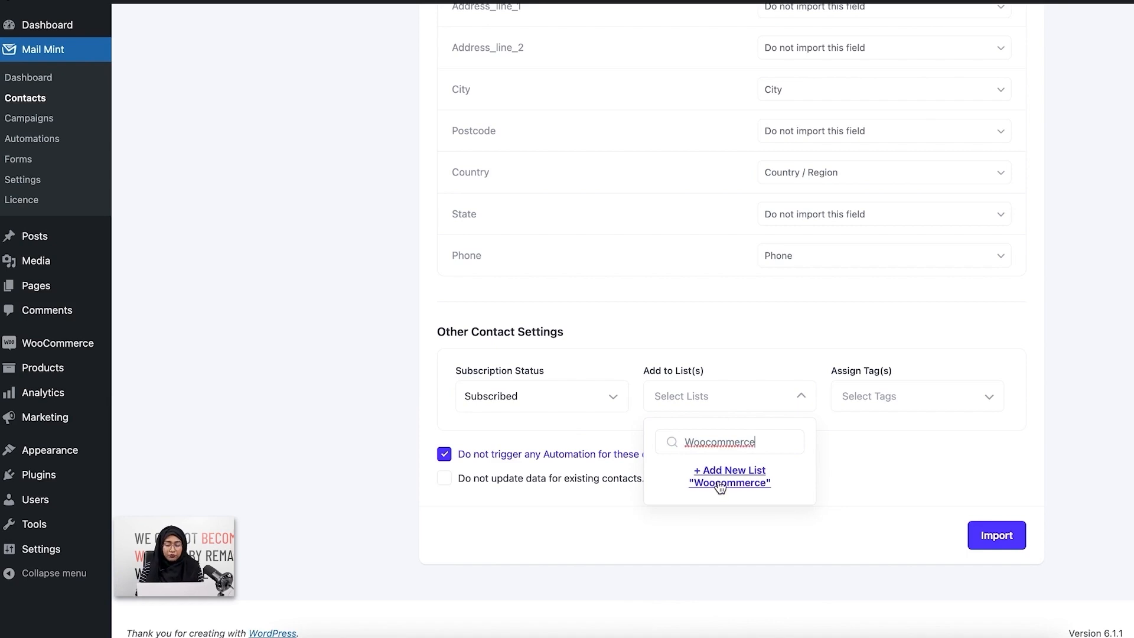
pyautogui.click(720, 483)
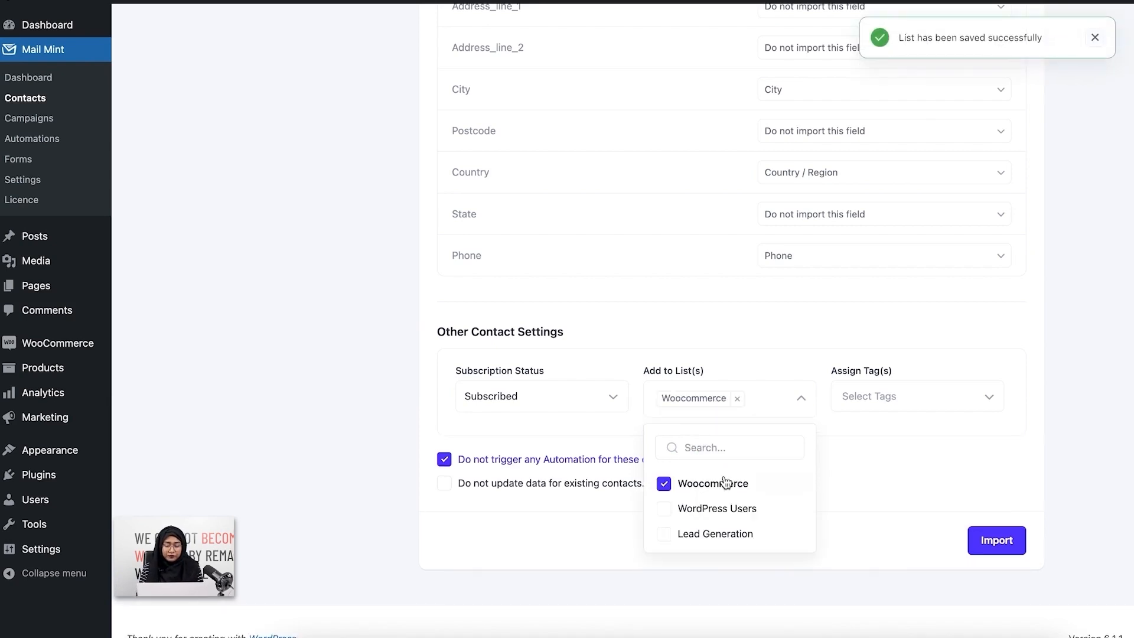
# Step: Run the WooCommerce customer import without assigning a tag, and view the imported contacts
pyautogui.click(910, 402)
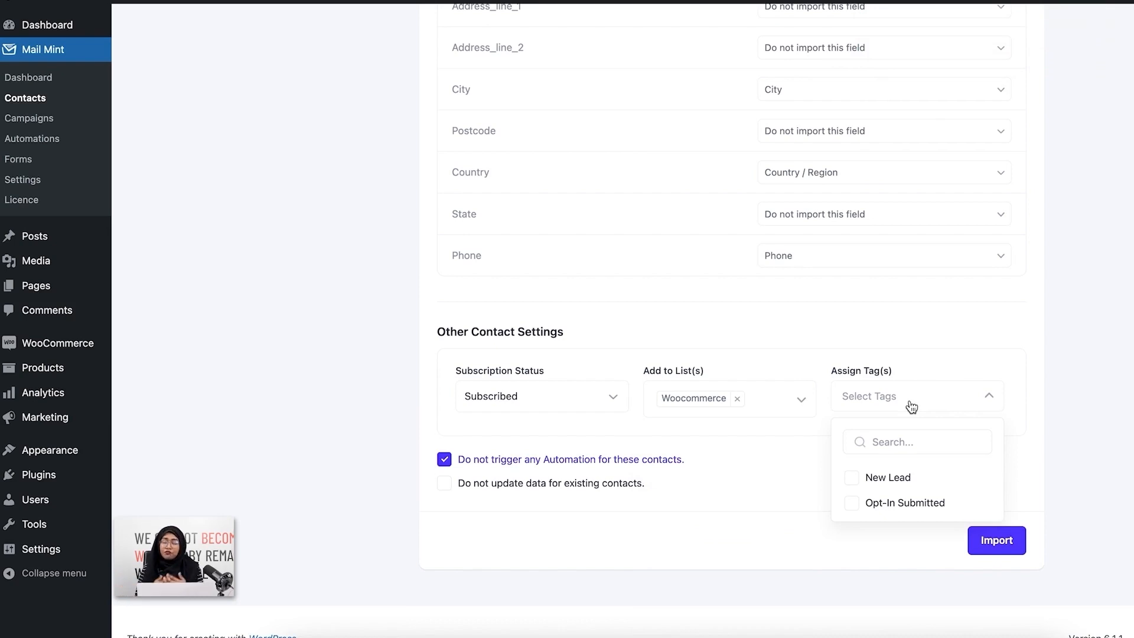
pyautogui.click(911, 405)
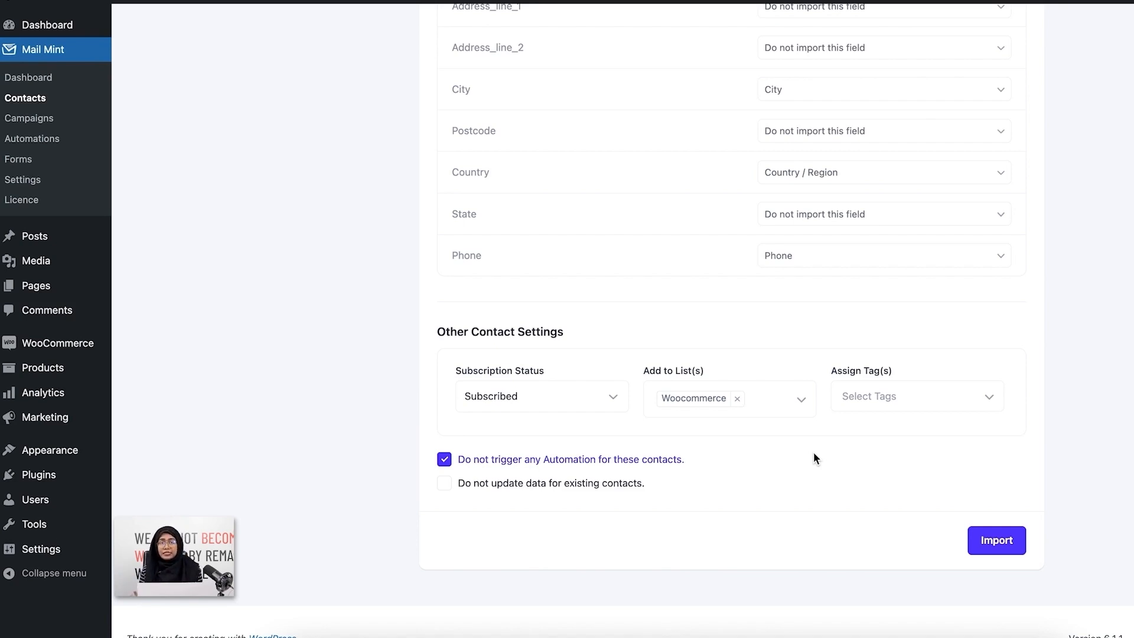
pyautogui.click(1008, 548)
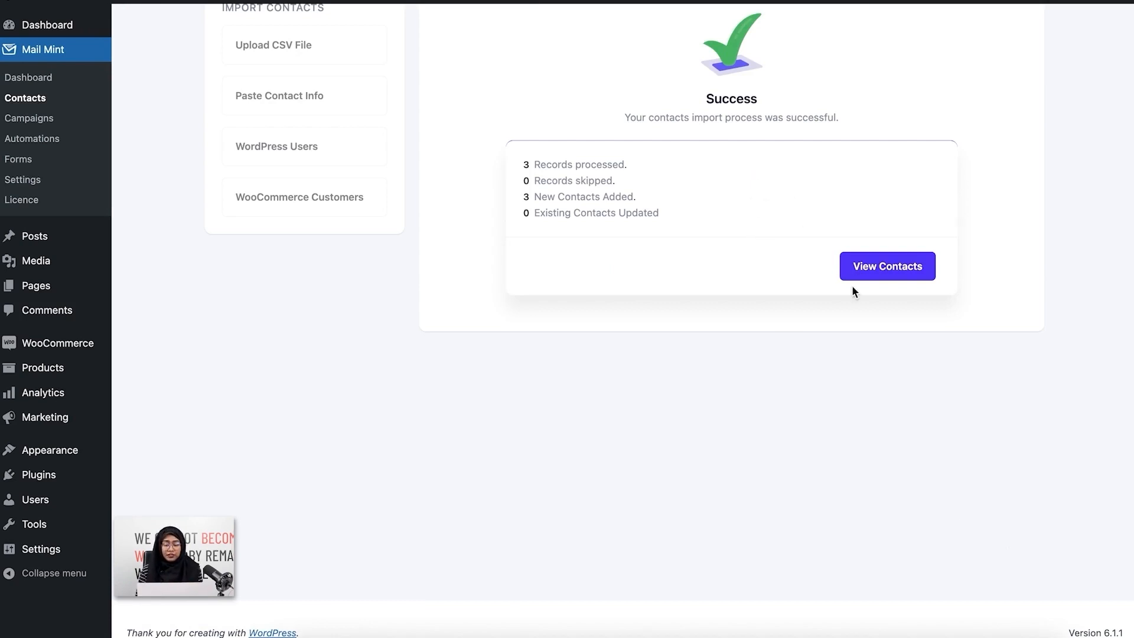
pyautogui.scroll(4, 852, 286)
pyautogui.click(878, 344)
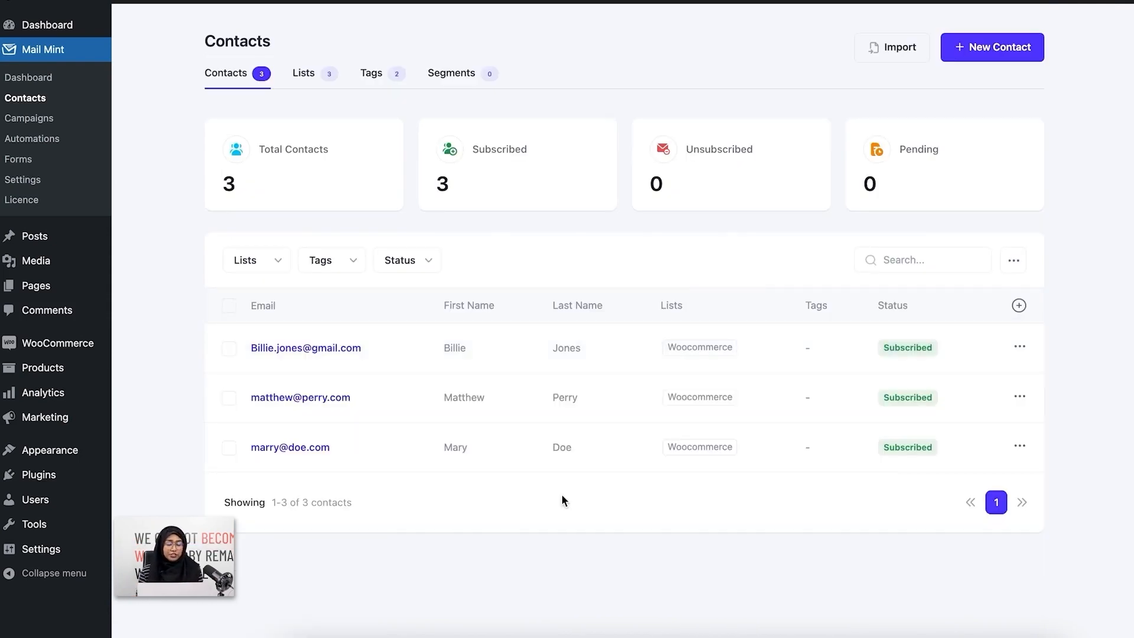
# Step: Open the first imported contact's profile and review its basic information, address, order statistics, lists and tags
pyautogui.click(330, 350)
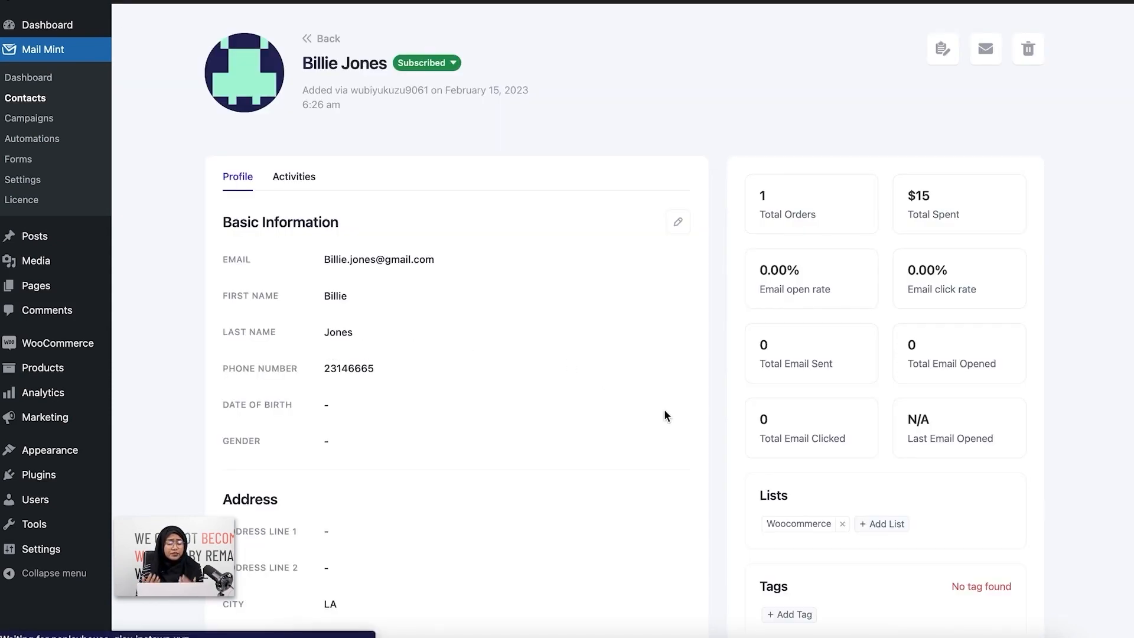
pyautogui.scroll(-5, 664, 415)
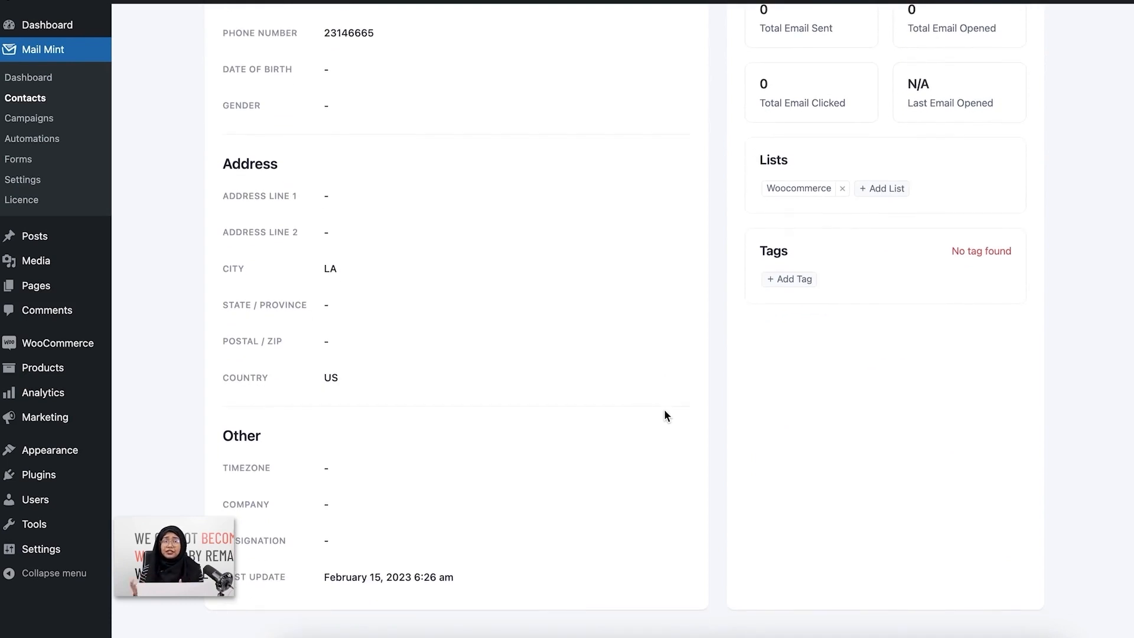
pyautogui.scroll(1, 664, 416)
pyautogui.scroll(5, 665, 410)
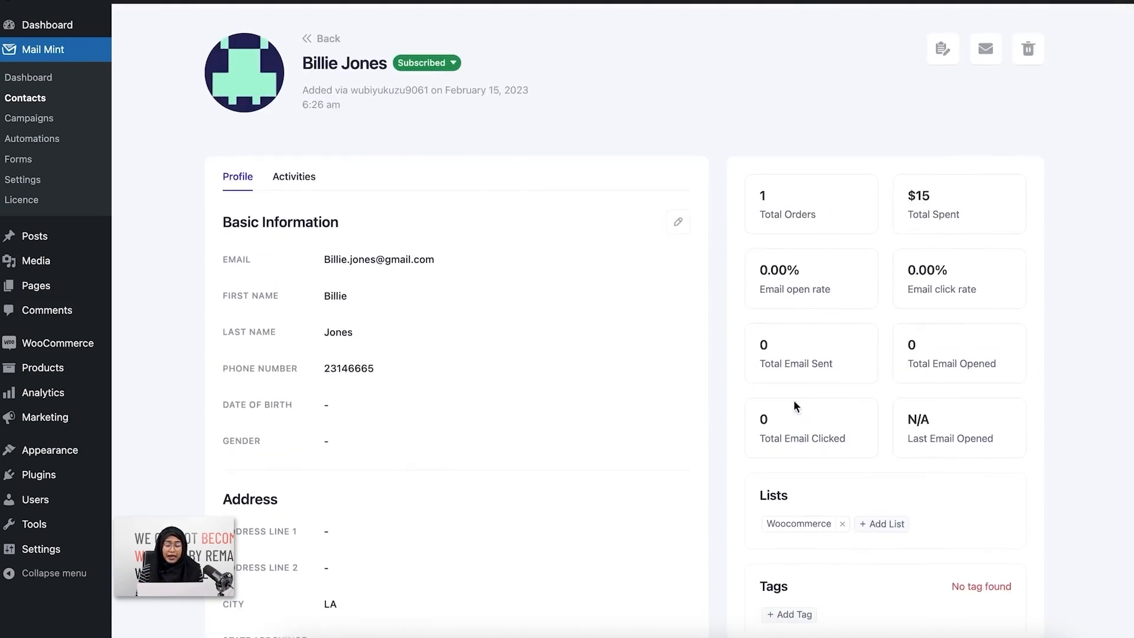
pyautogui.scroll(-1, 945, 433)
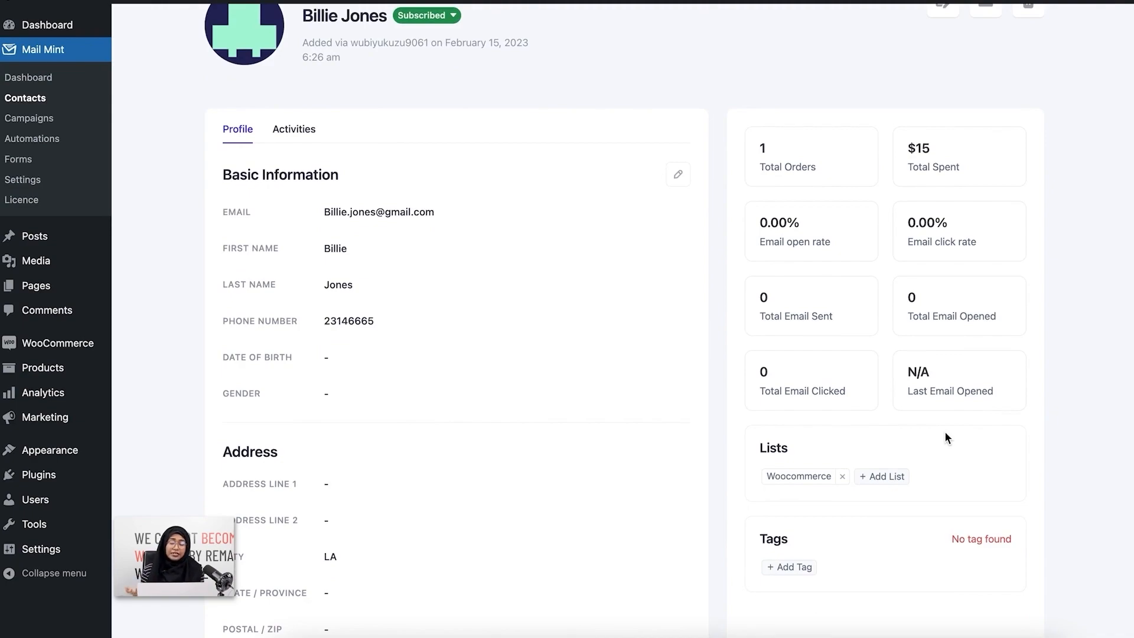